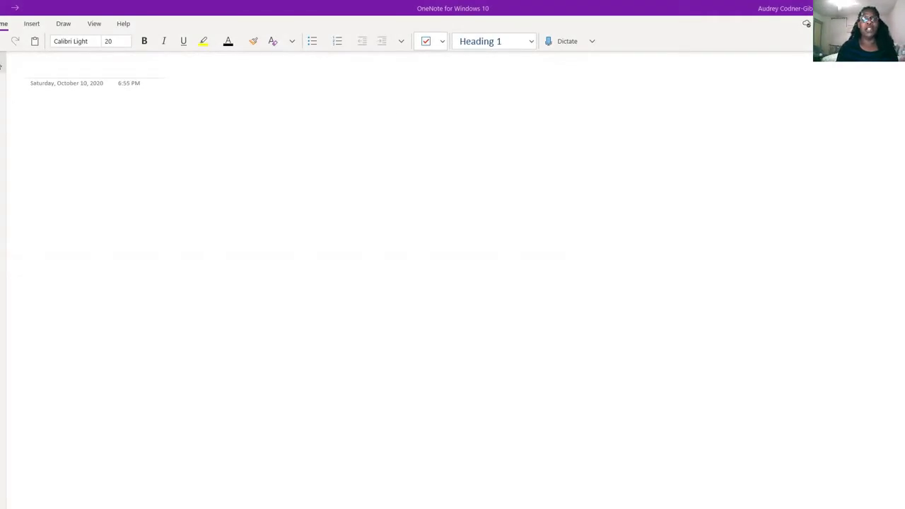
- Create a new notebook named with the student's first name under the tutoring Microsoft account
click(1, 65)
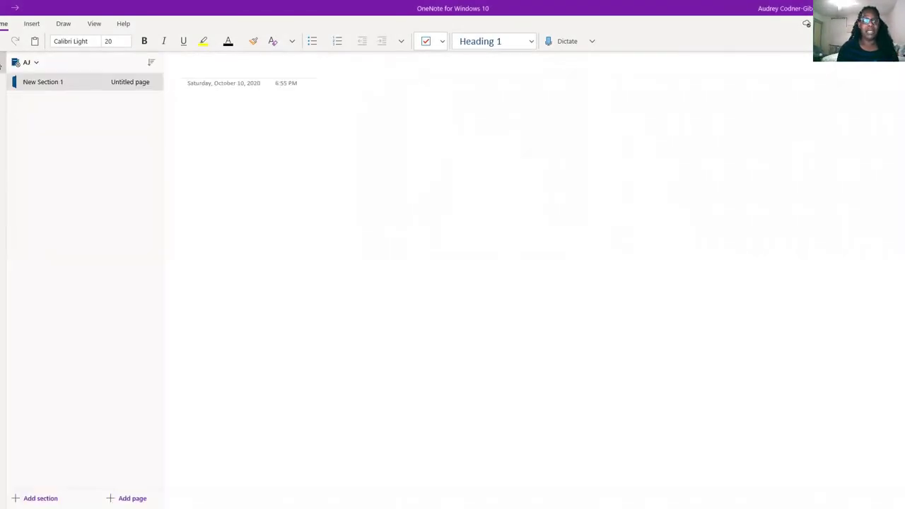
click(35, 63)
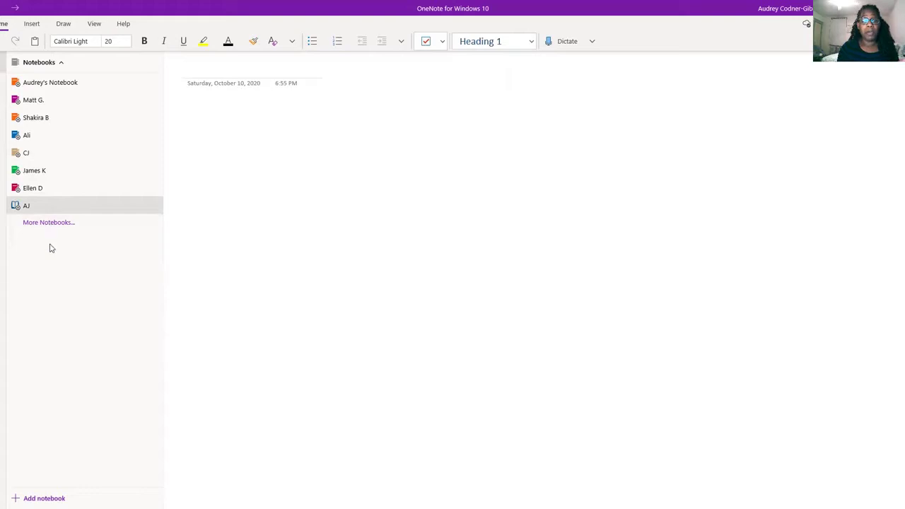
click(44, 497)
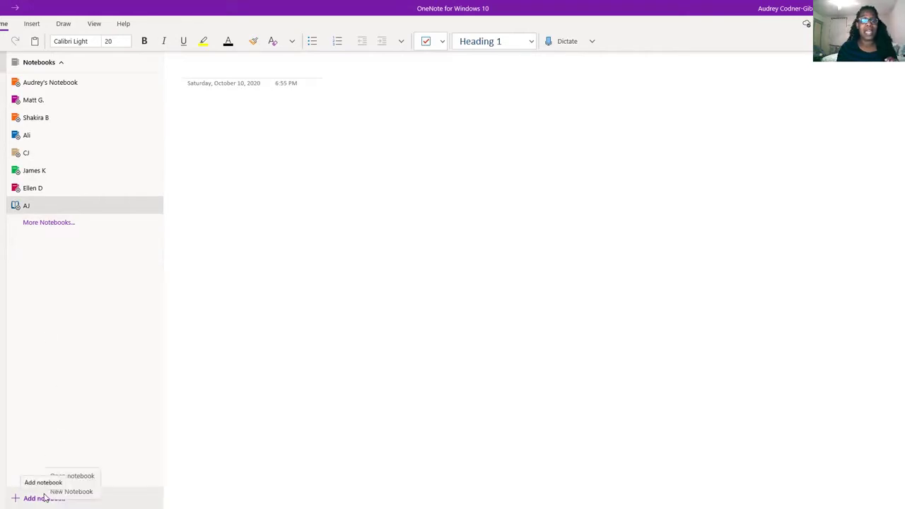
click(46, 495)
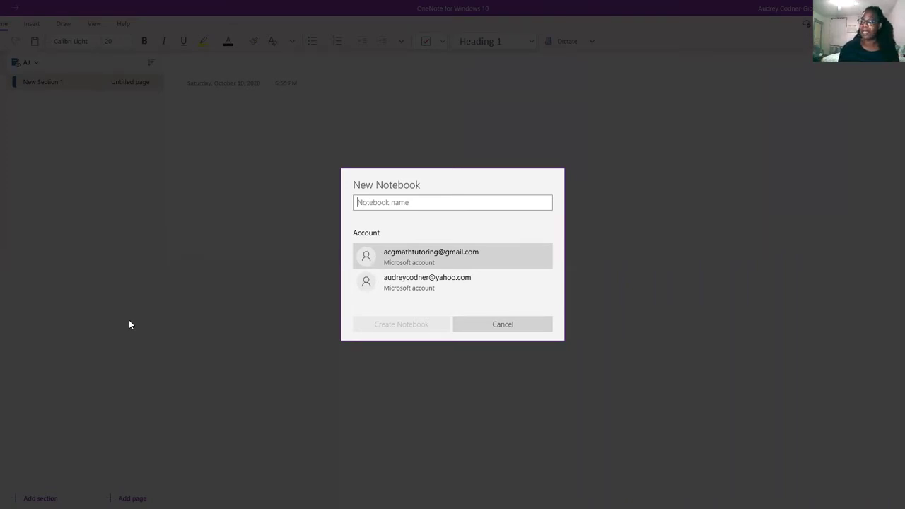
text(Destin)
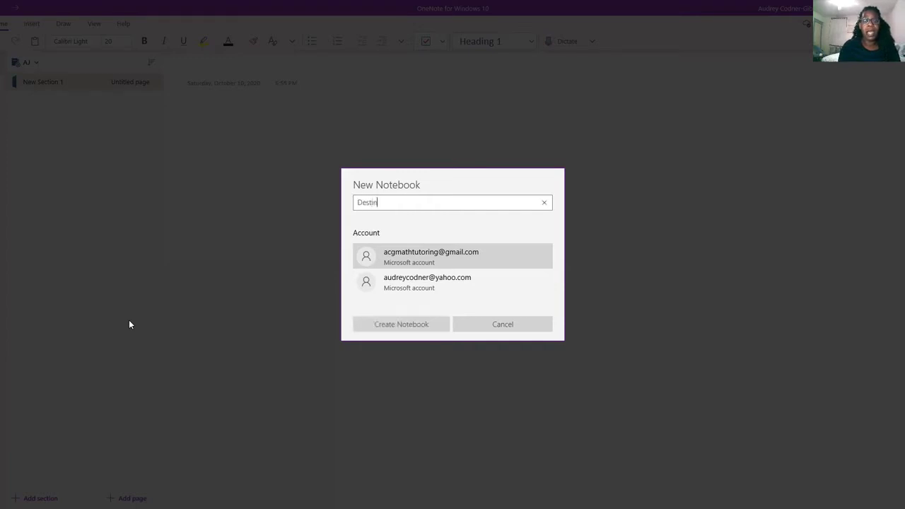
key(BackSpace)
text(any)
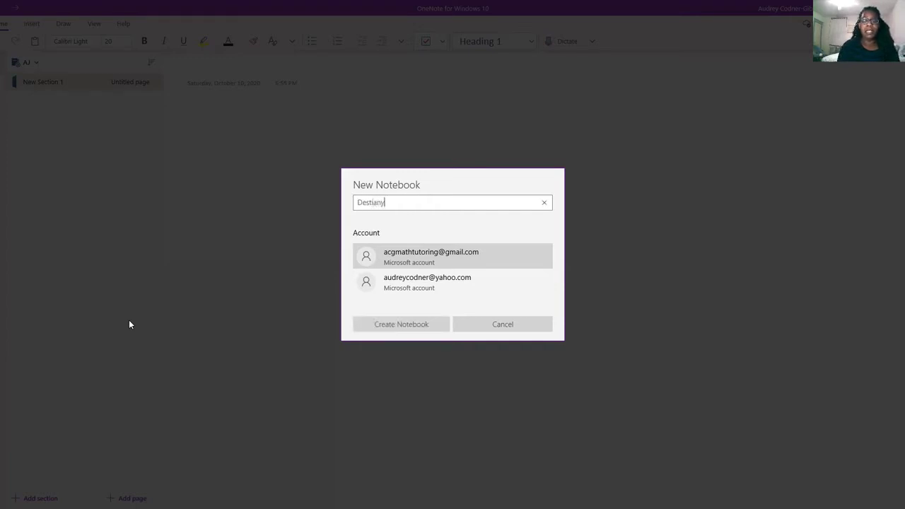
click(454, 261)
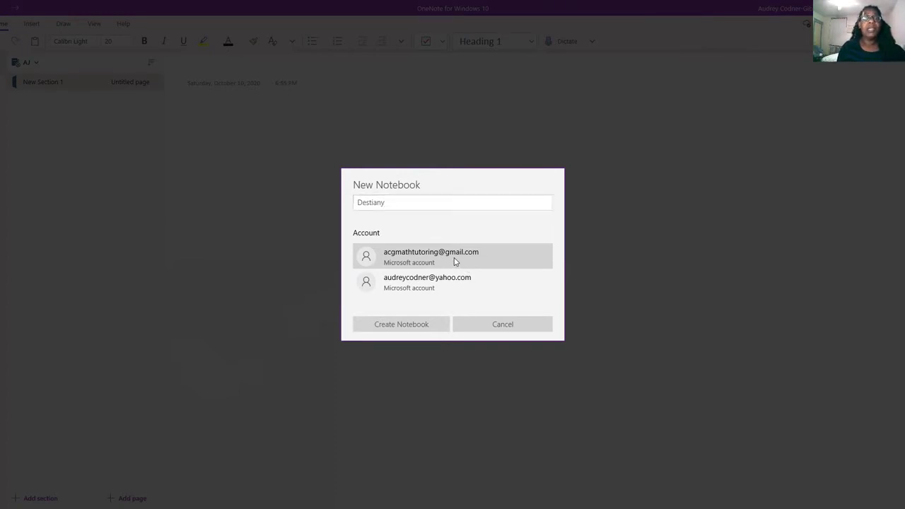
click(400, 326)
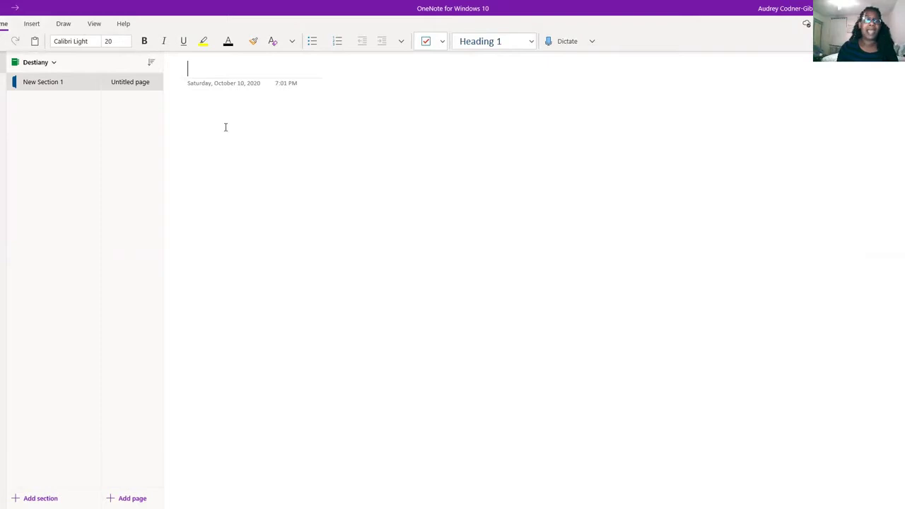
- Insert Drill.bcjjc.05252017 as a printout from BCJJC > BCJJC Drills > My Drills > May-June Drills on the USB drive
click(33, 25)
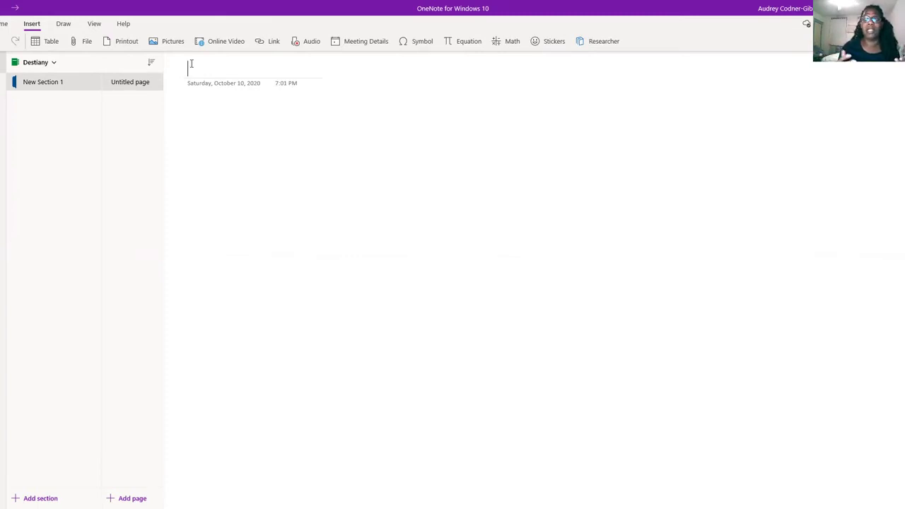
click(125, 43)
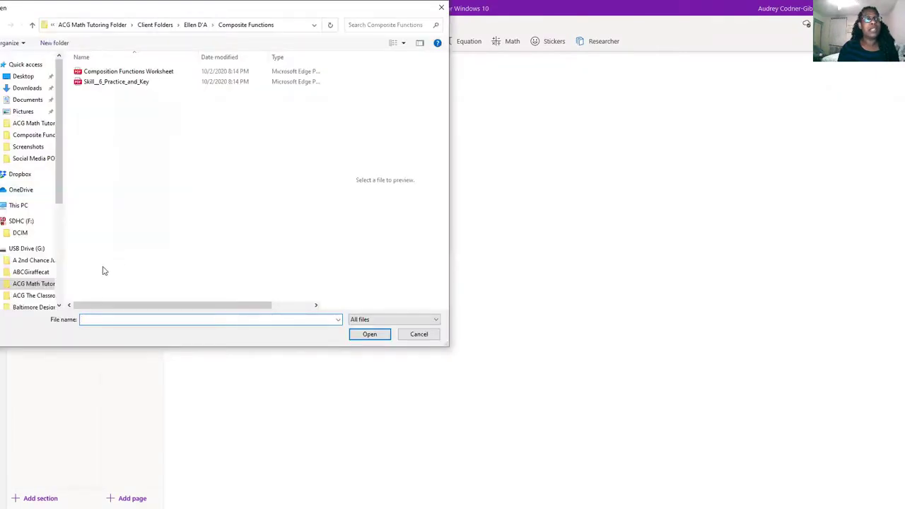
click(34, 249)
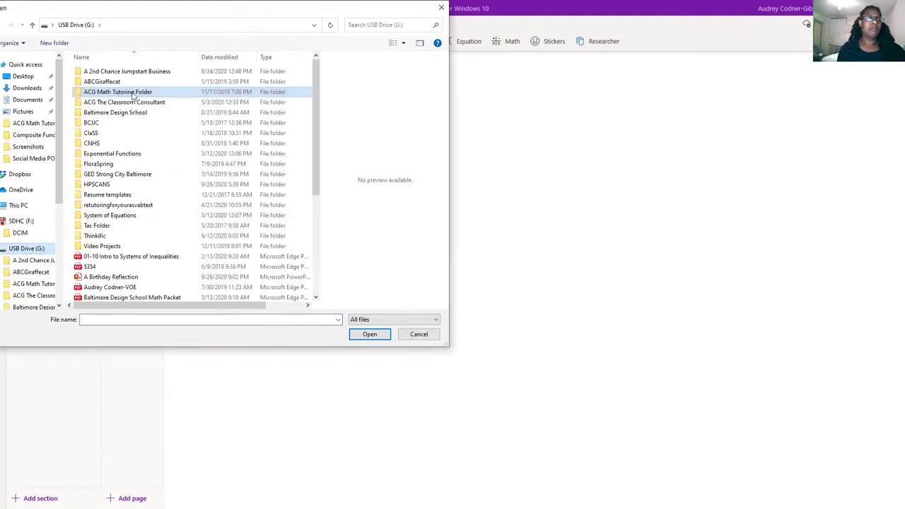
double_click(98, 125)
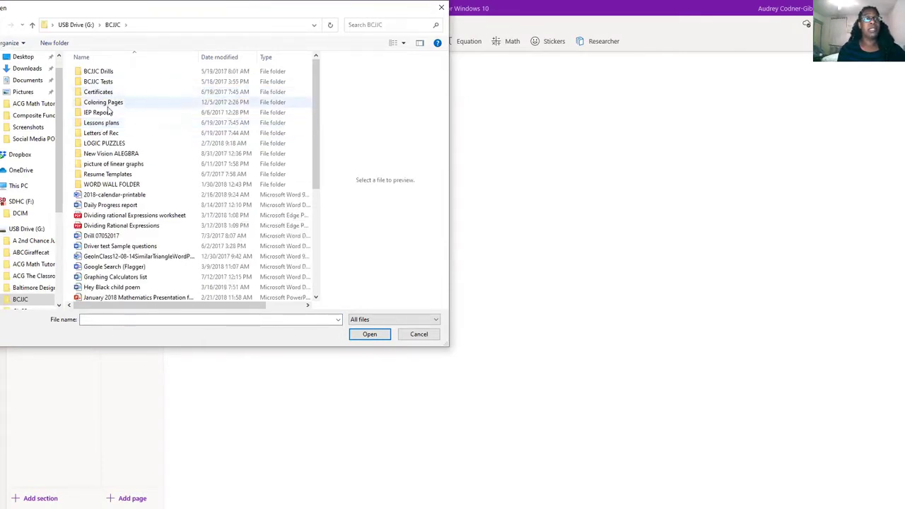
double_click(106, 73)
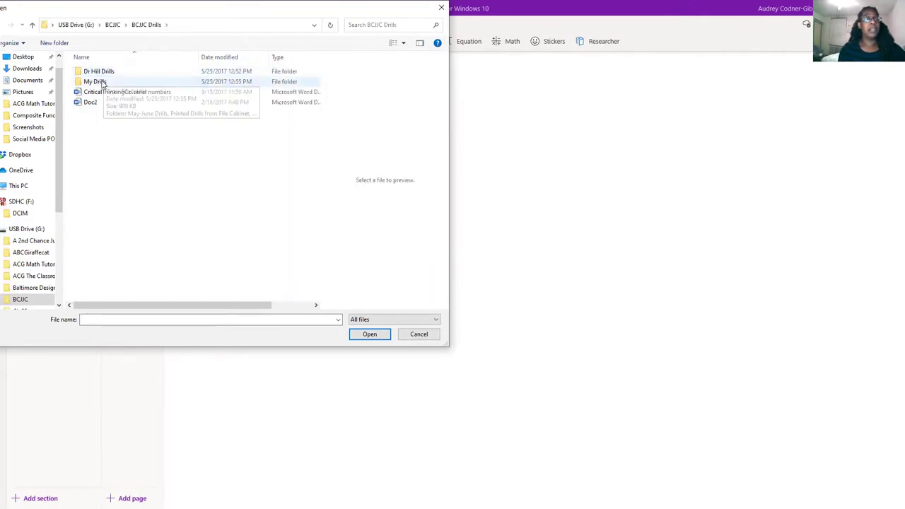
double_click(99, 82)
click(109, 73)
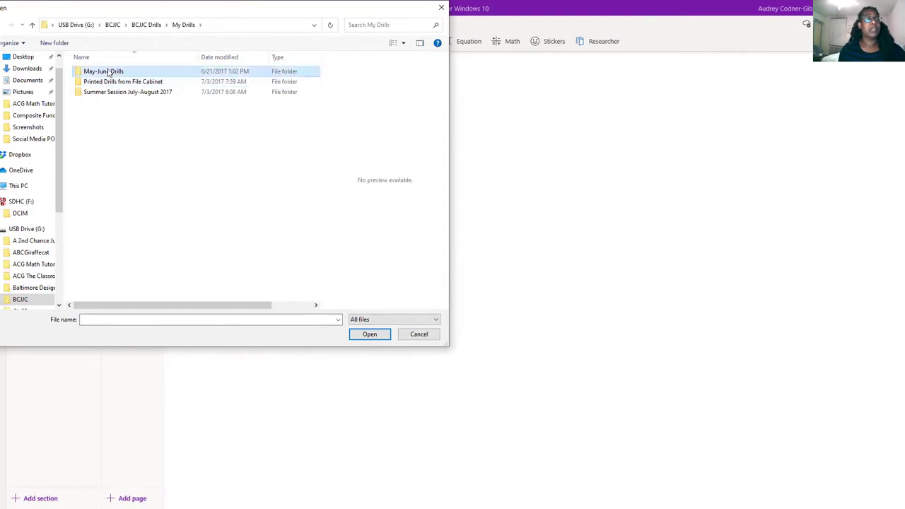
double_click(108, 73)
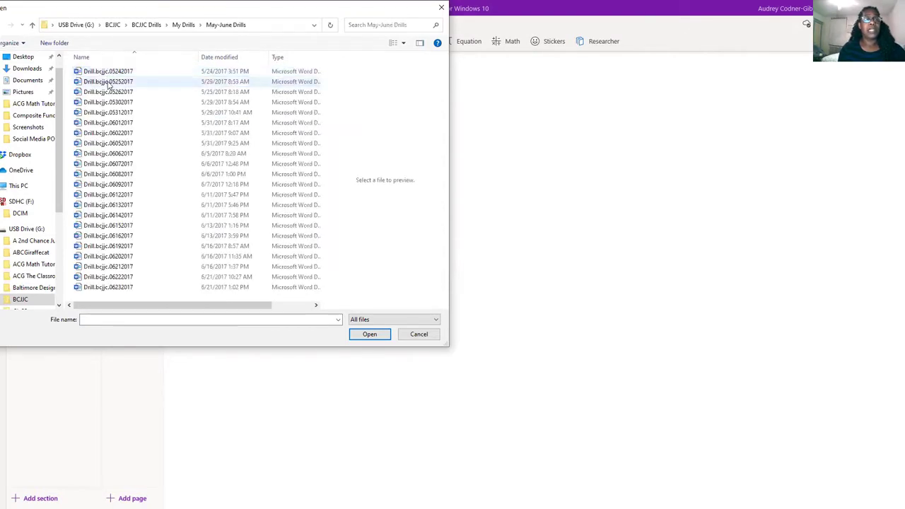
double_click(109, 83)
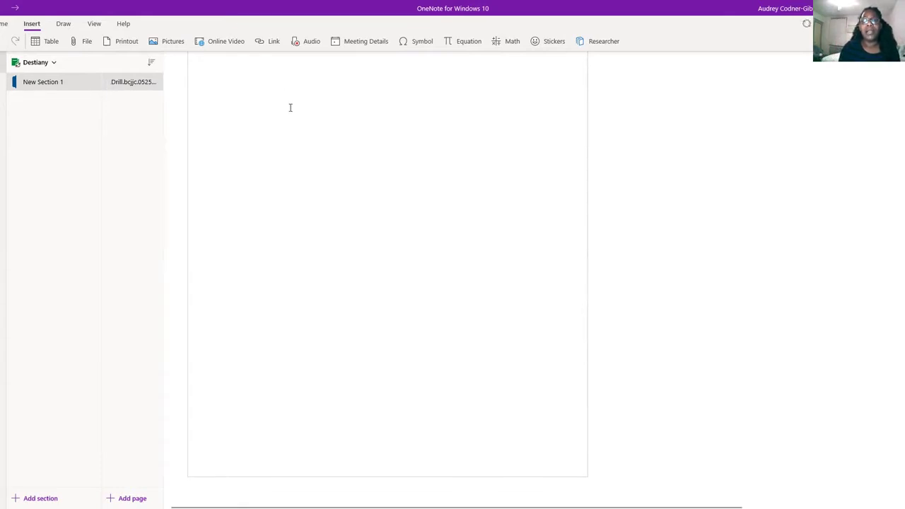
- Review the inserted drill worksheet and delete its second page containing only empty table rows
scroll(290, 108, down, 3)
scroll(294, 104, up, 3)
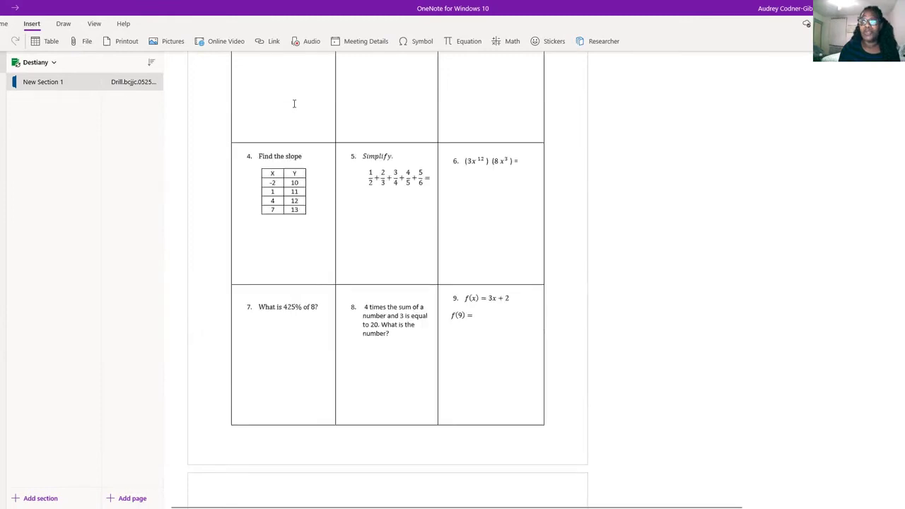
scroll(294, 103, up, 3)
scroll(294, 104, down, 1)
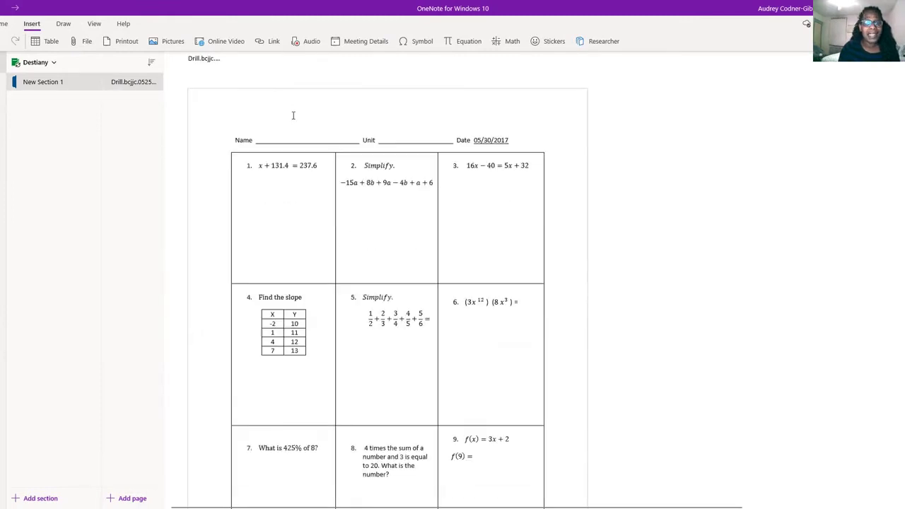
scroll(293, 103, down, 1)
scroll(307, 263, down, 3)
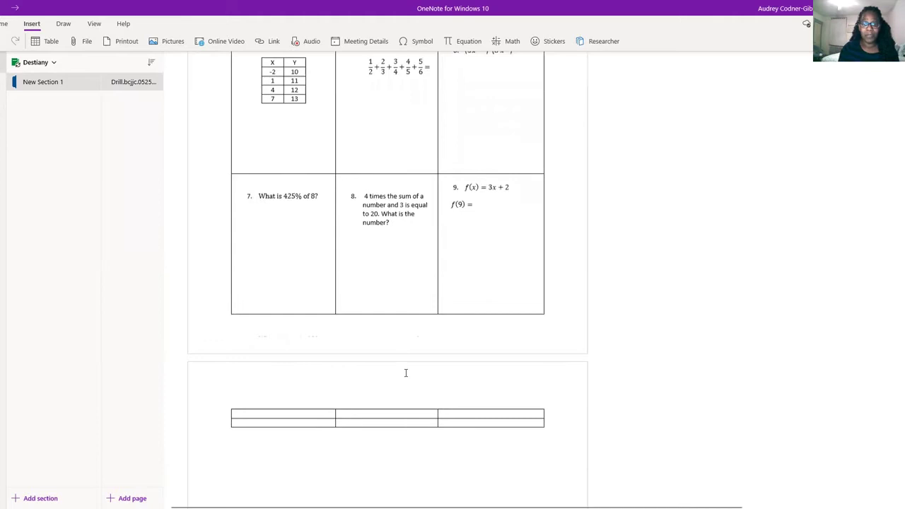
click(423, 414)
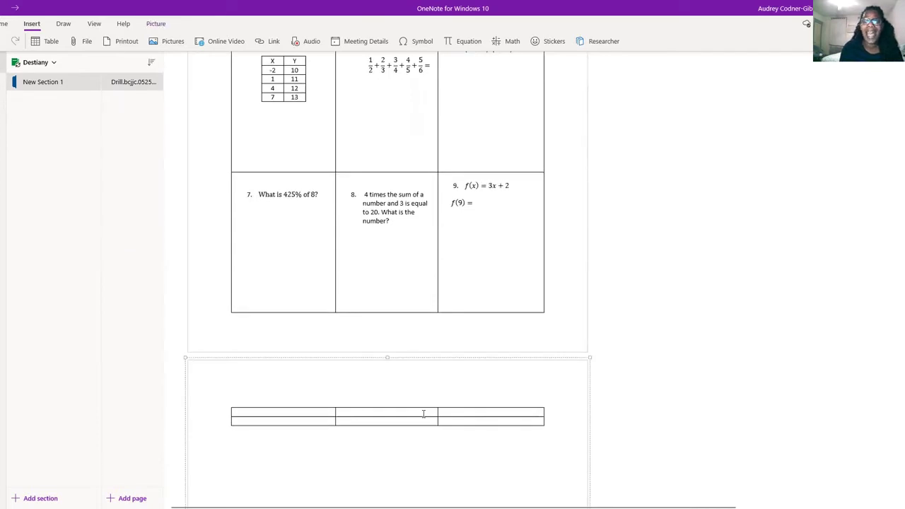
key(Delete)
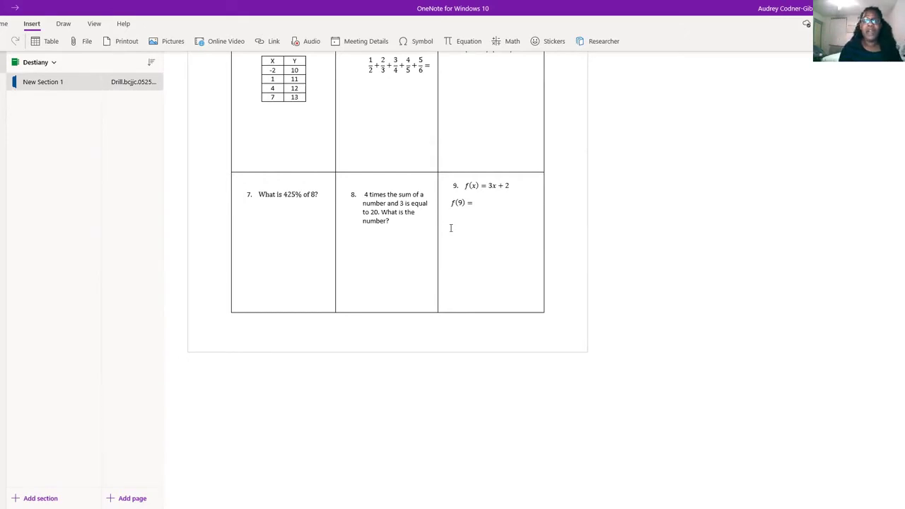
- Enlarge the remaining worksheet image to nearly twice its width and hide the notebook navigation pane
click(561, 328)
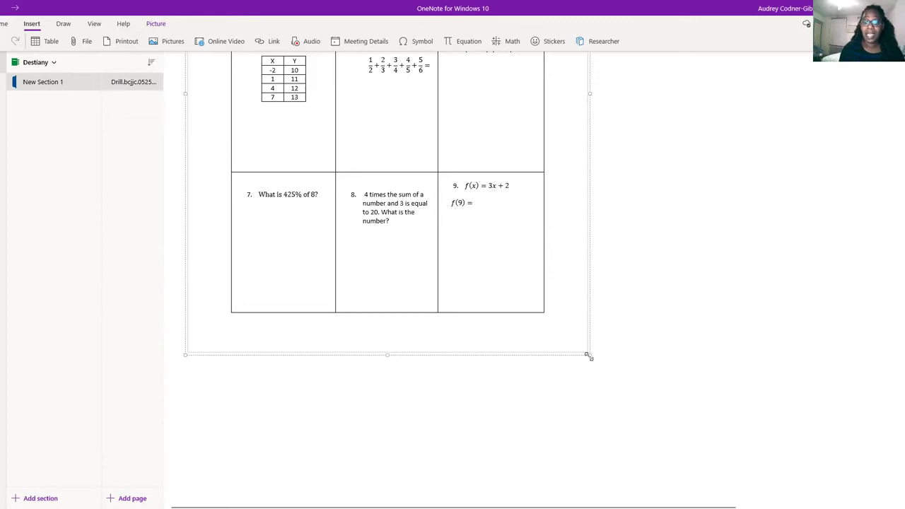
drag(588, 354, 789, 484)
drag(791, 485, 888, 497)
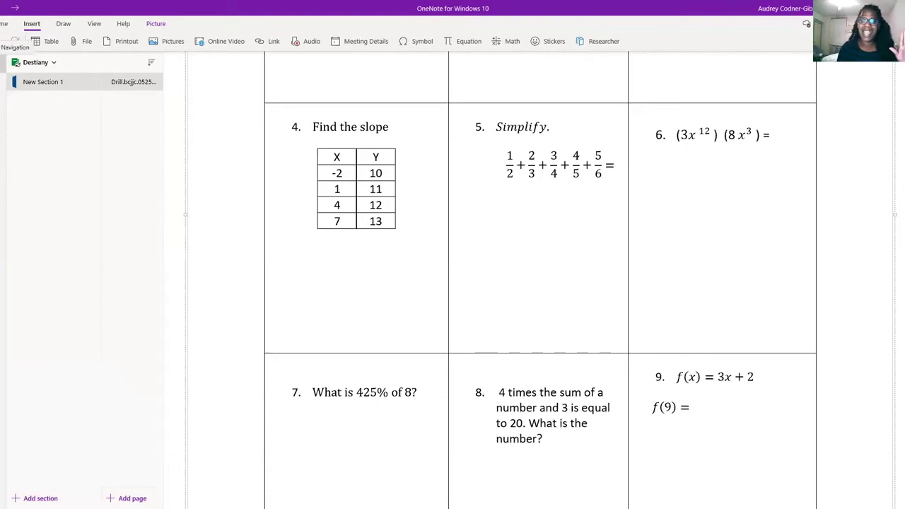
click(15, 41)
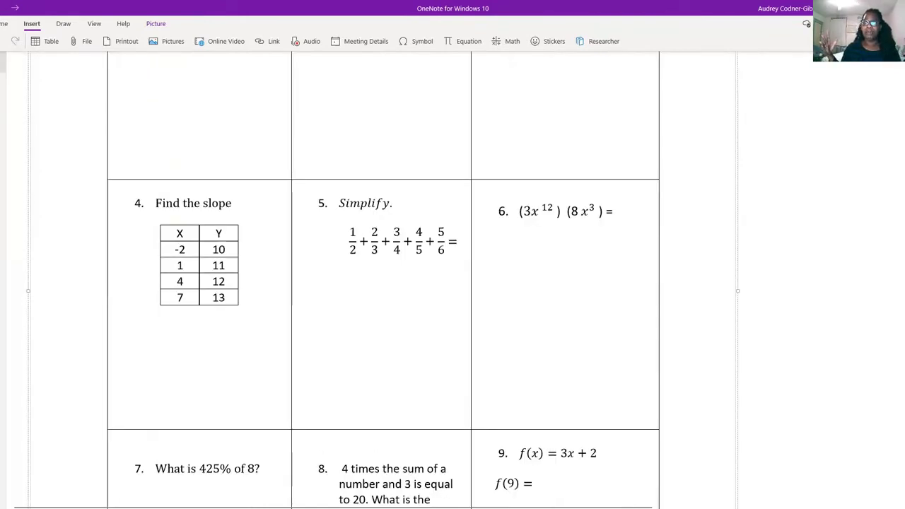
- Draw dark pink pen brackets linking the consecutive Y values beside the slope table in problem 4
click(63, 25)
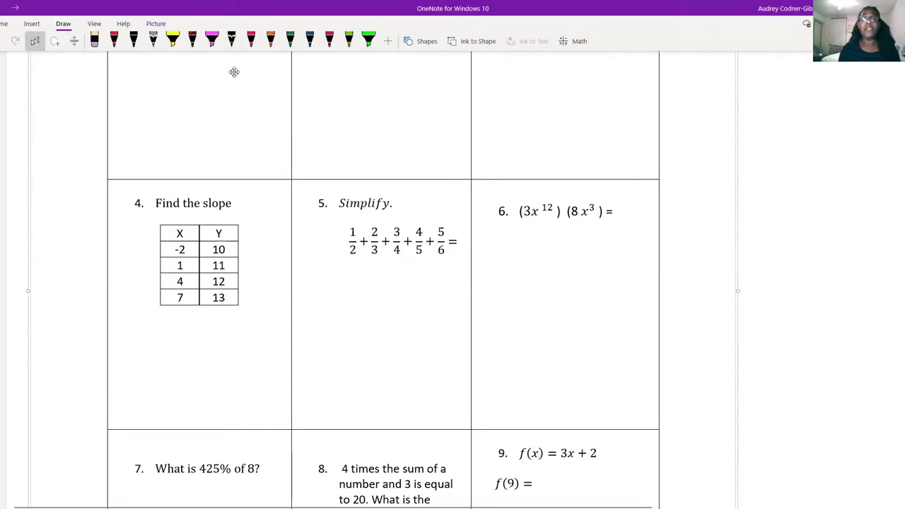
click(114, 43)
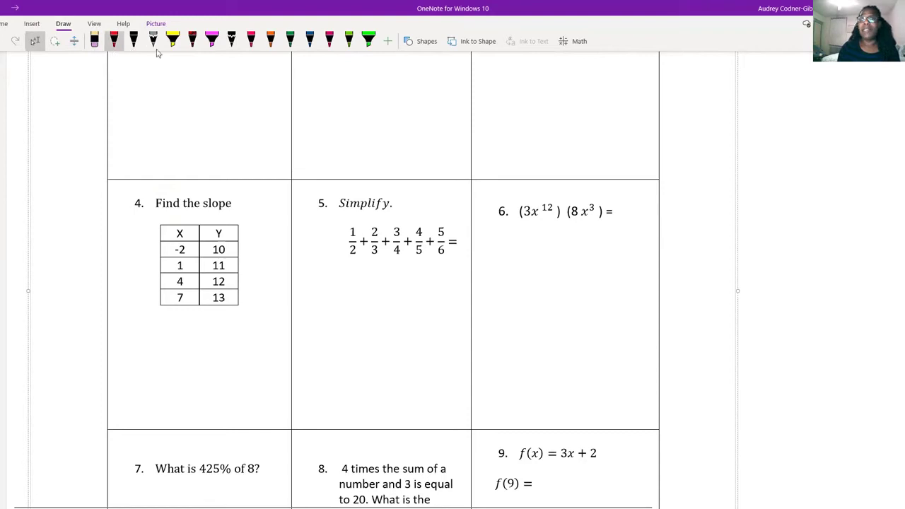
click(387, 44)
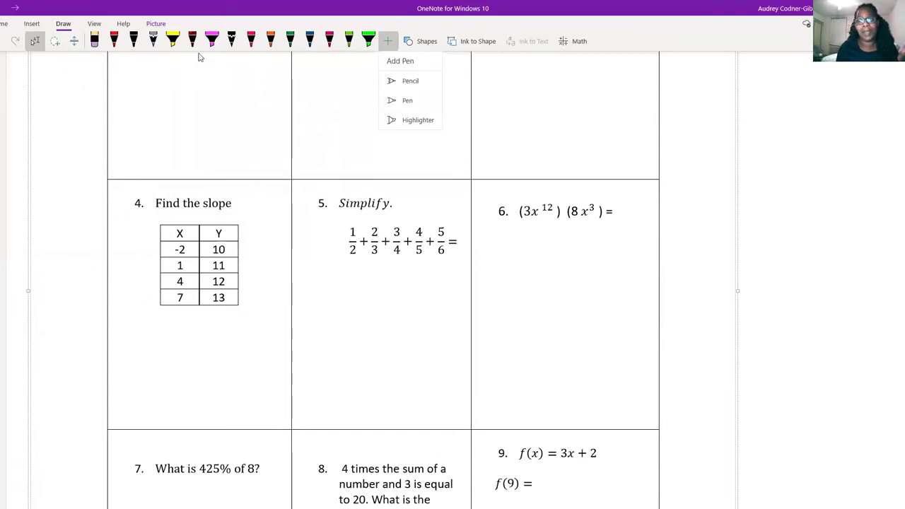
click(342, 75)
click(330, 40)
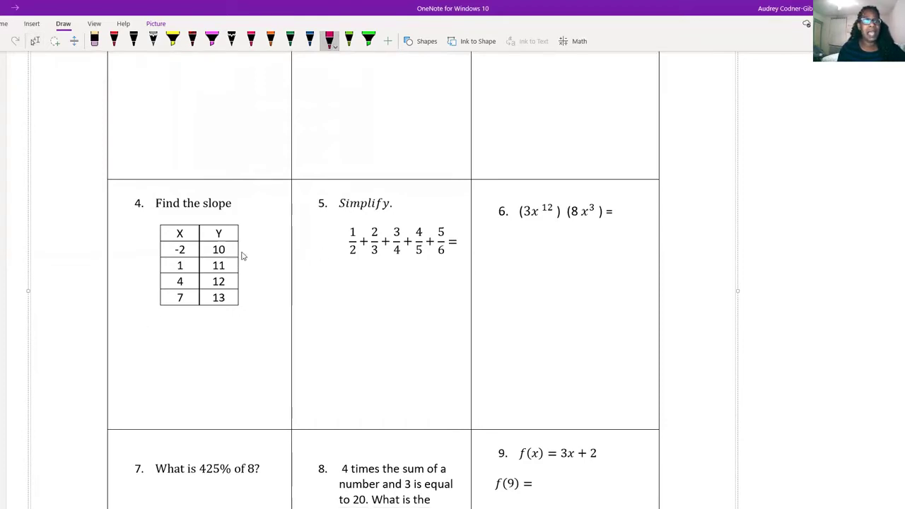
mouse_move(237, 251)
mouse_down()
mouse_move(253, 262)
mouse_move(233, 273)
mouse_move(251, 286)
mouse_move(238, 287)
mouse_move(248, 292)
mouse_move(237, 300)
mouse_up()
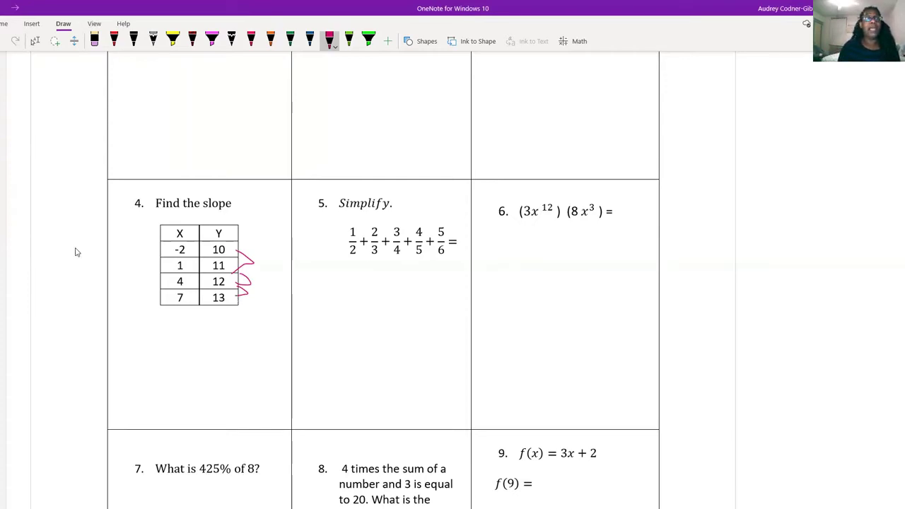
- Draw a rectangle in the blank space above problem 6, and delete it
click(422, 41)
click(423, 175)
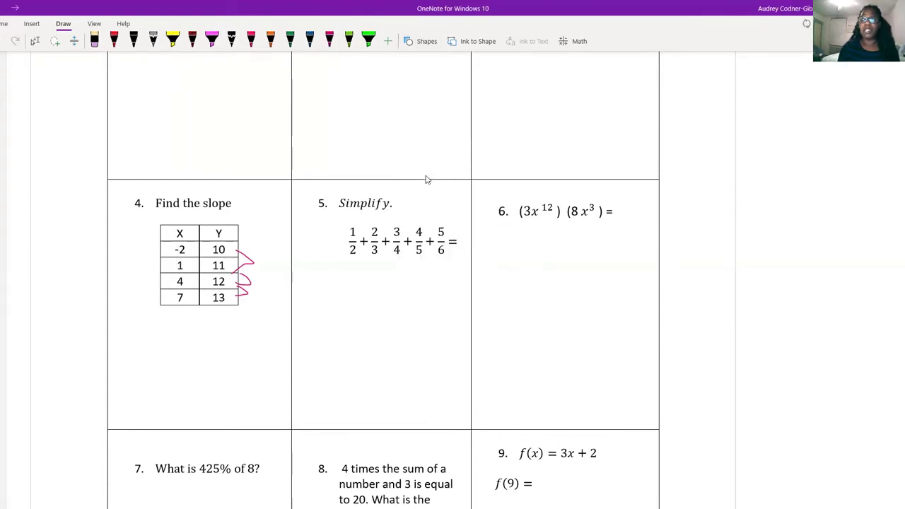
drag(535, 97, 629, 148)
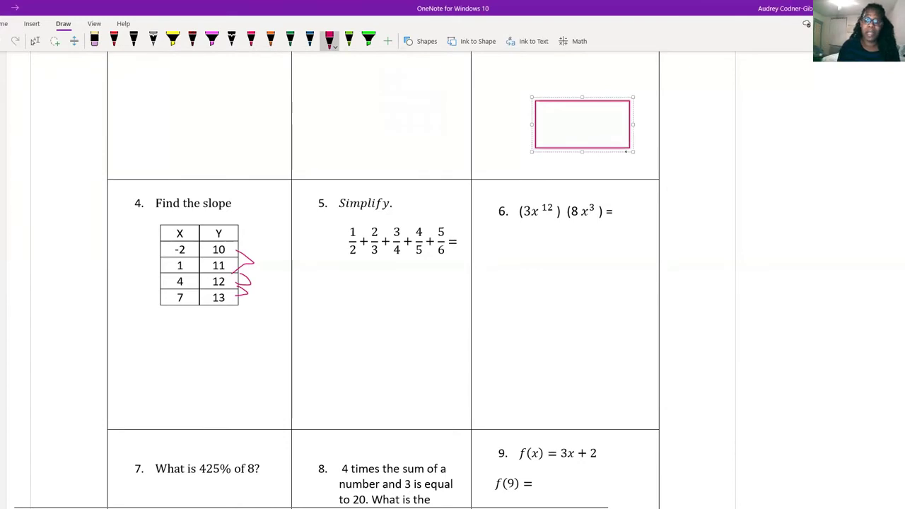
key(Delete)
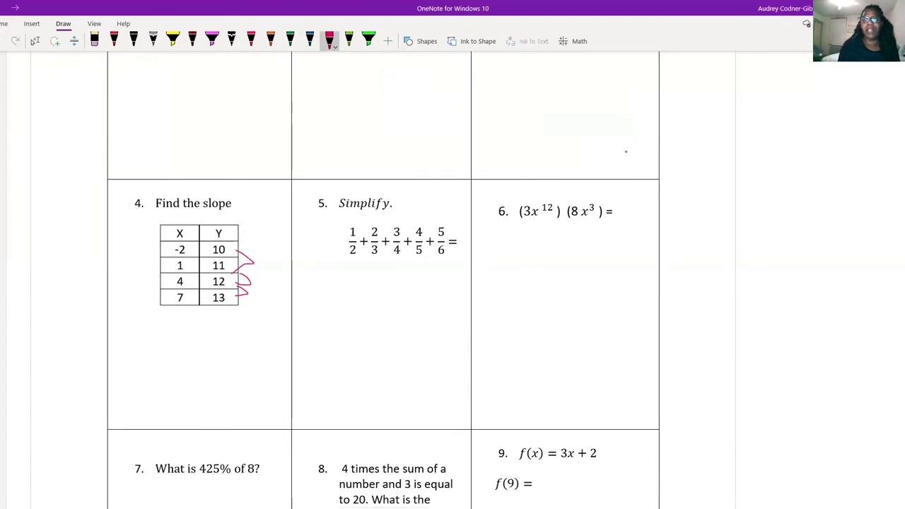
- Look over the available shapes, the Math assistant's guidance and the page view options
click(424, 40)
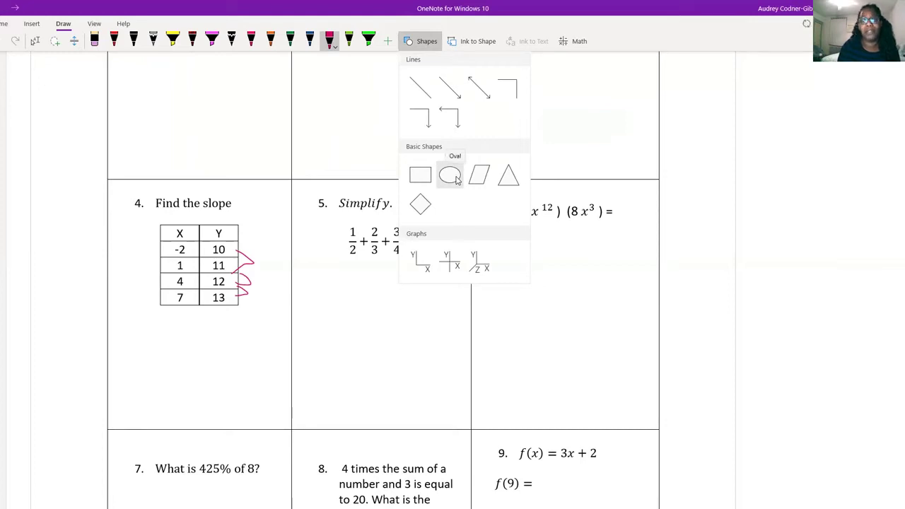
click(575, 42)
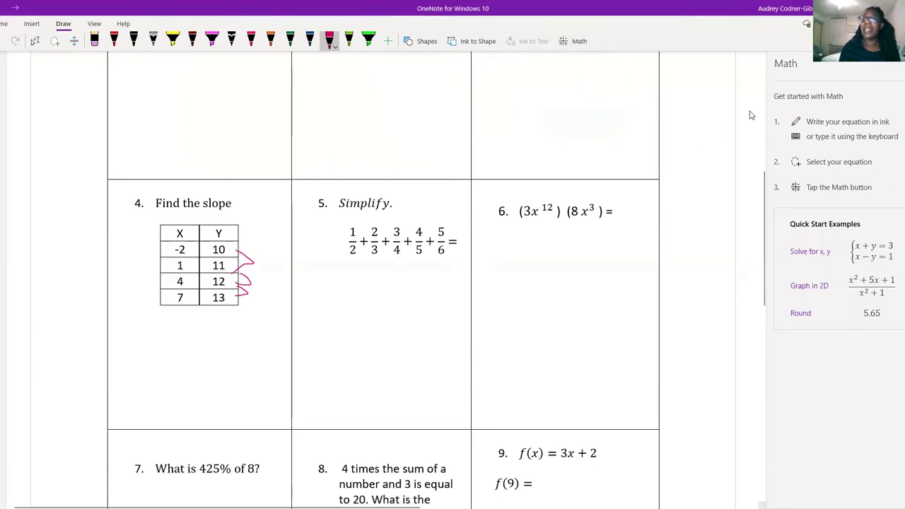
click(94, 25)
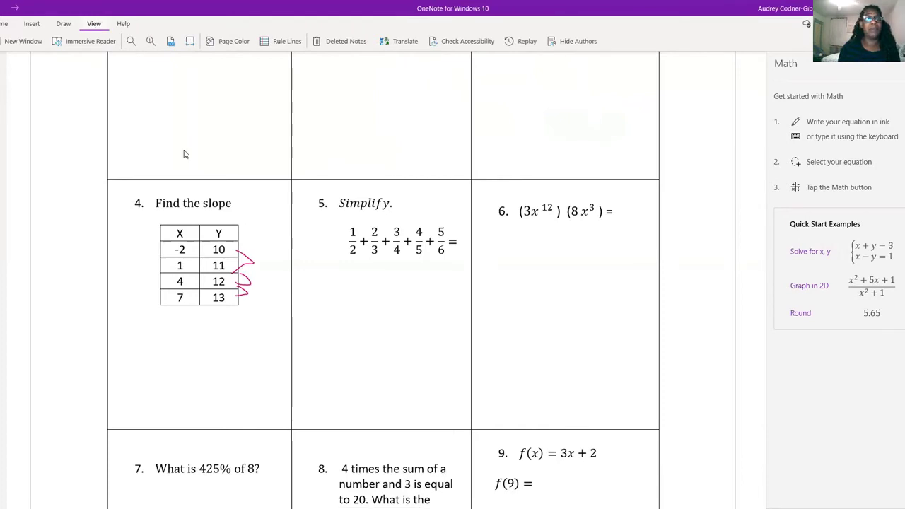
- Apply the smallest grid lines to the page background below the worksheet
scroll(215, 344, down, 2)
scroll(216, 344, down, 6)
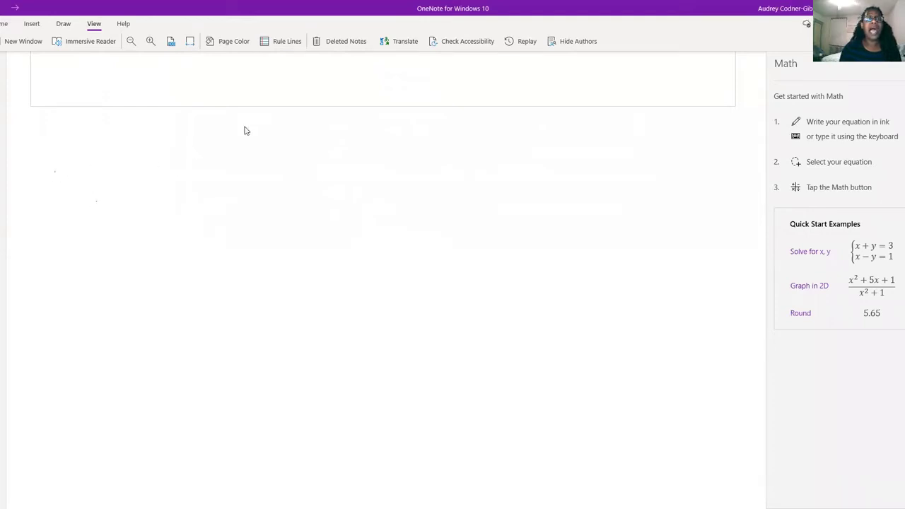
click(279, 44)
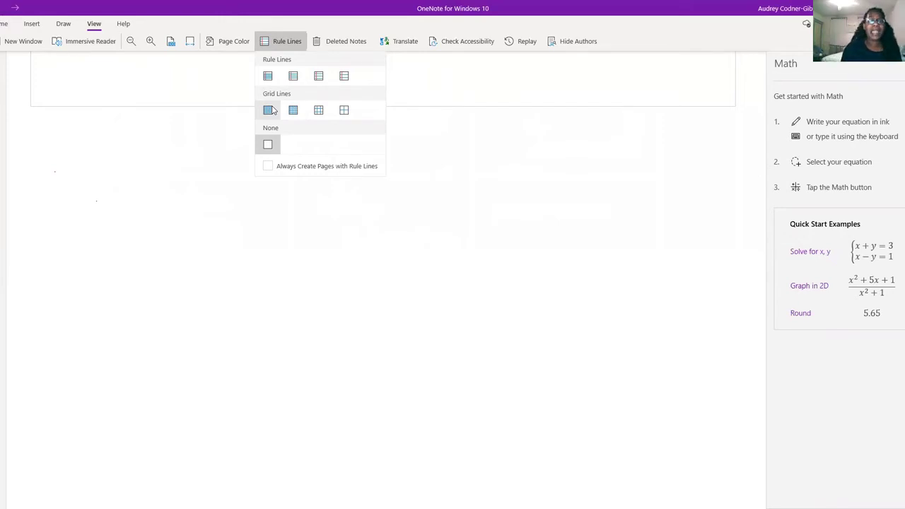
click(269, 111)
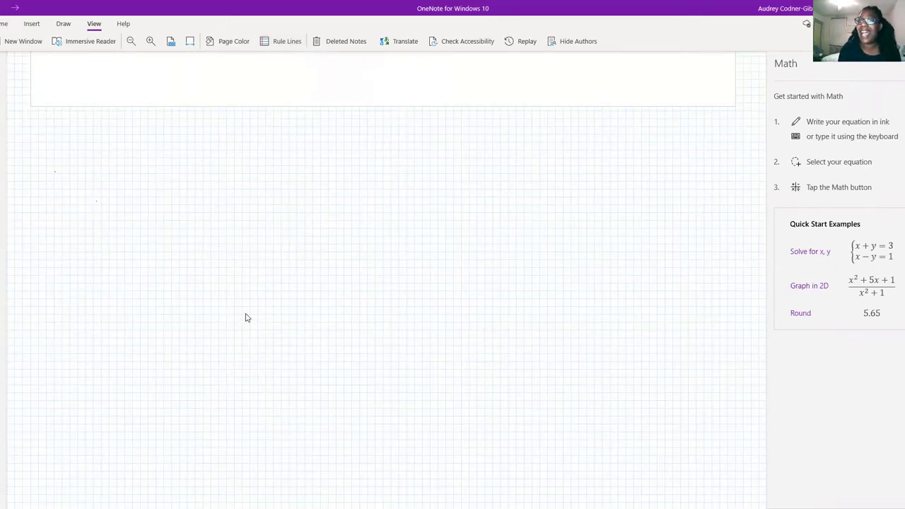
scroll(248, 307, down, 1)
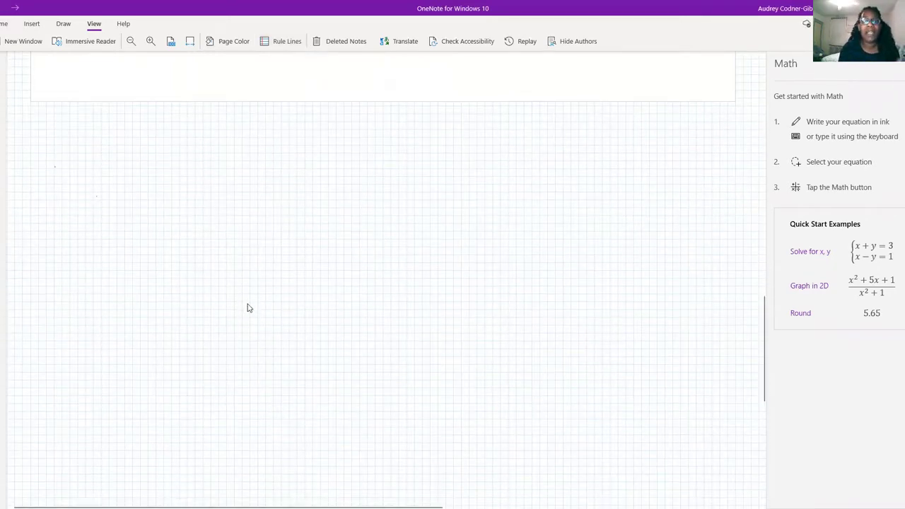
- Try the medium grid and the two wider grid spacings on the page background, one after another
click(285, 43)
click(294, 113)
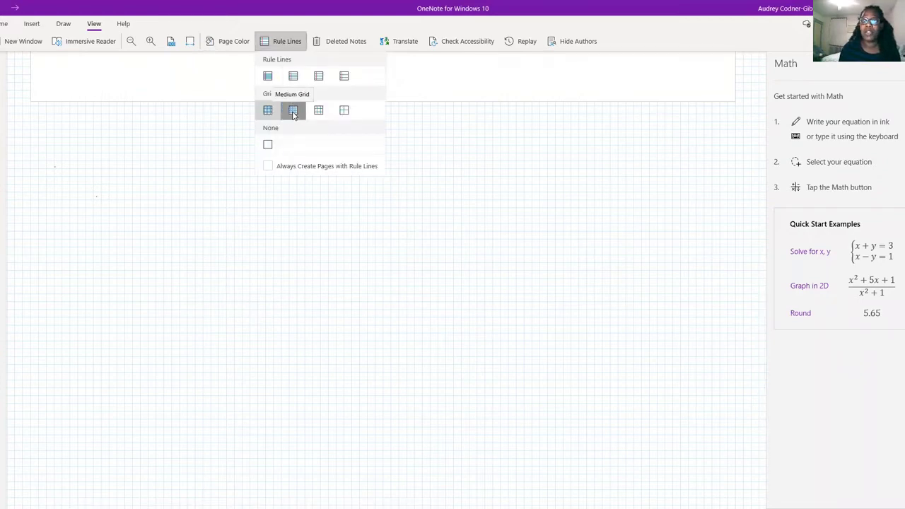
click(291, 44)
click(319, 114)
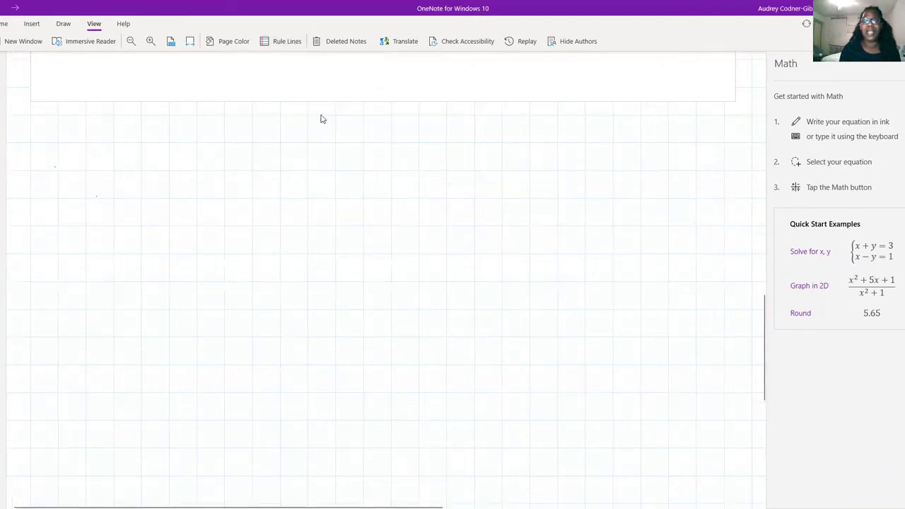
click(284, 44)
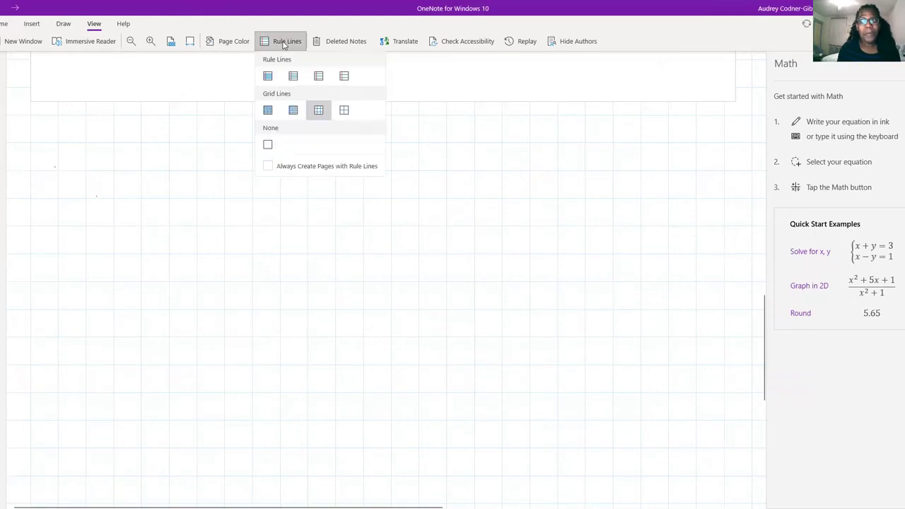
click(346, 114)
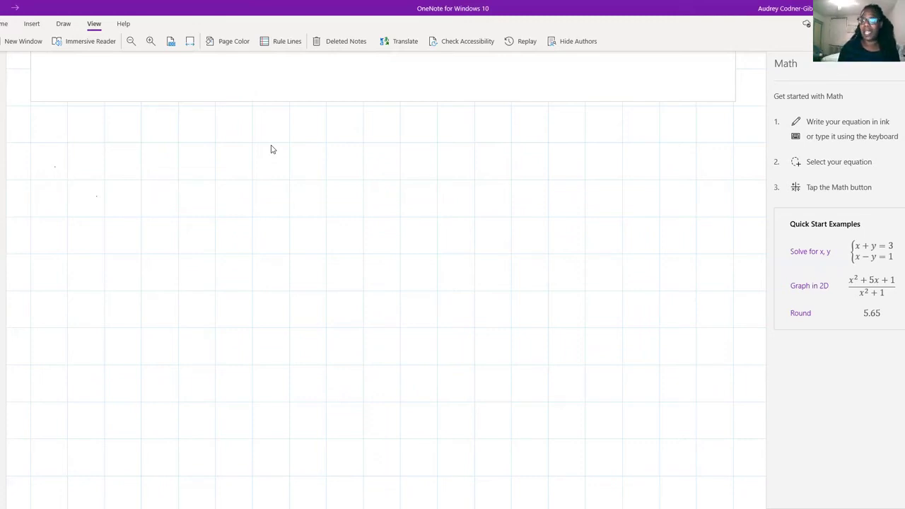
- Try the rule line spacings on the page from the narrowest upward, and keep the widest one
click(284, 41)
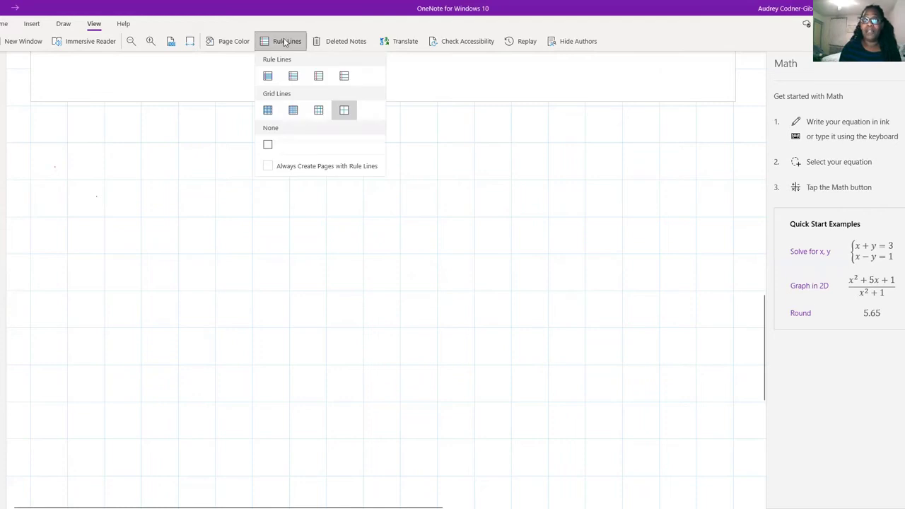
click(268, 76)
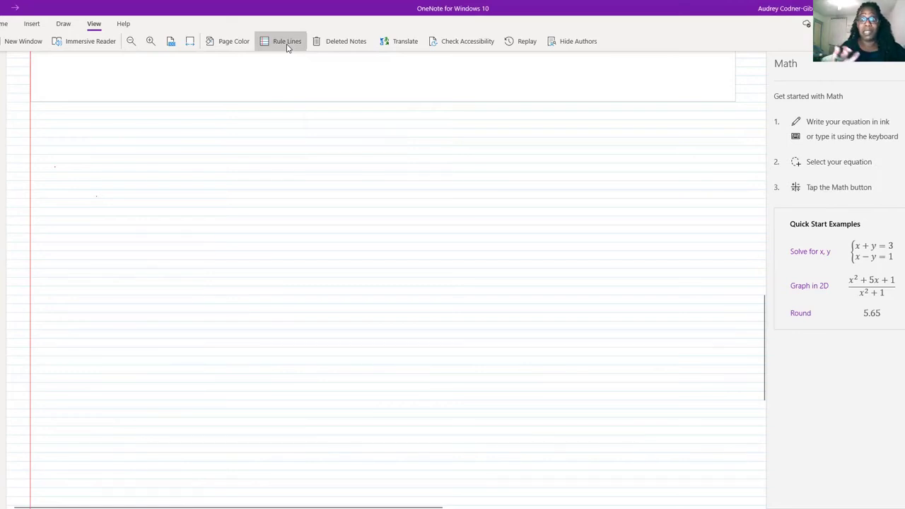
click(287, 46)
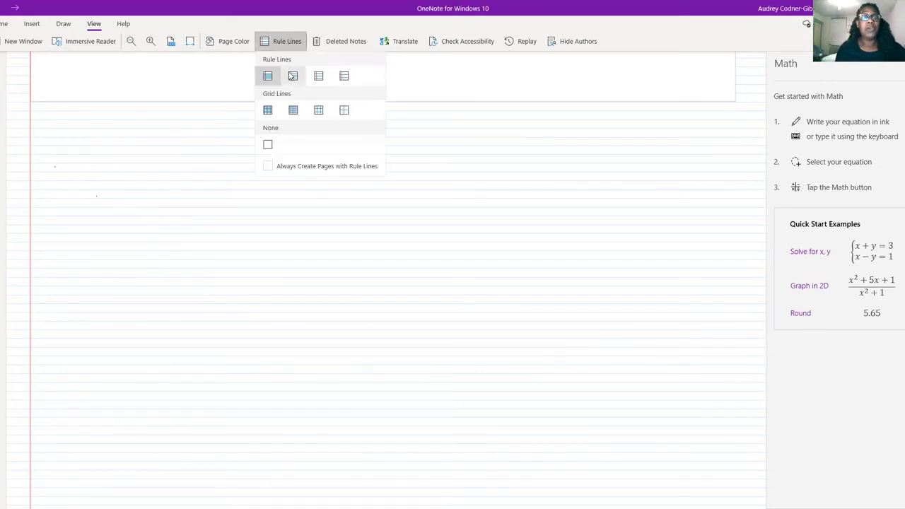
click(290, 81)
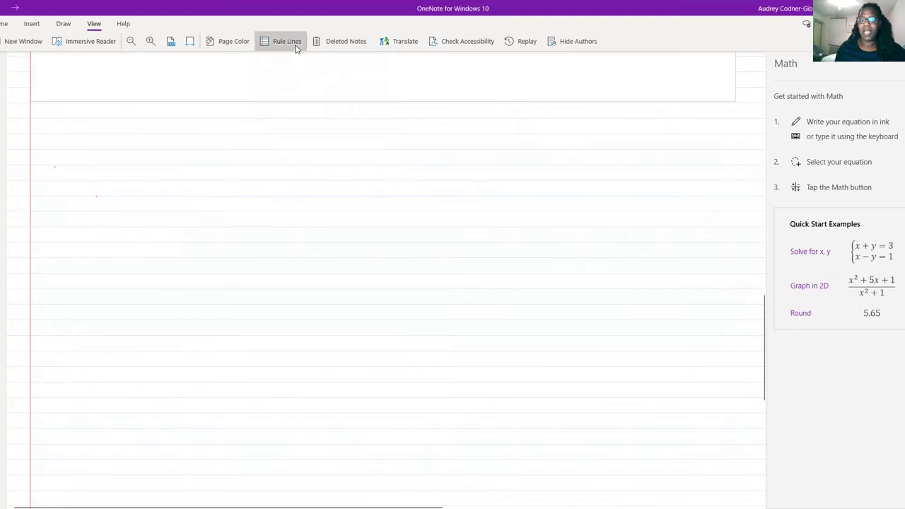
click(296, 45)
click(320, 75)
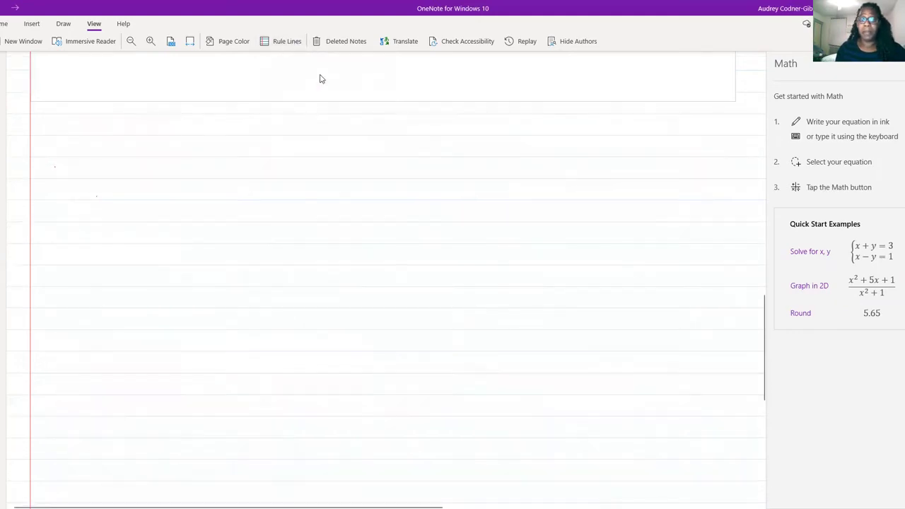
click(293, 44)
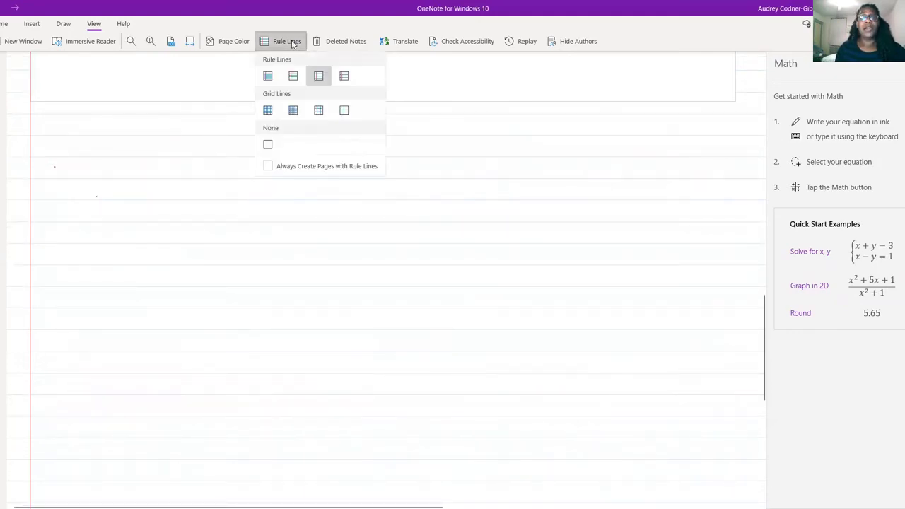
click(344, 76)
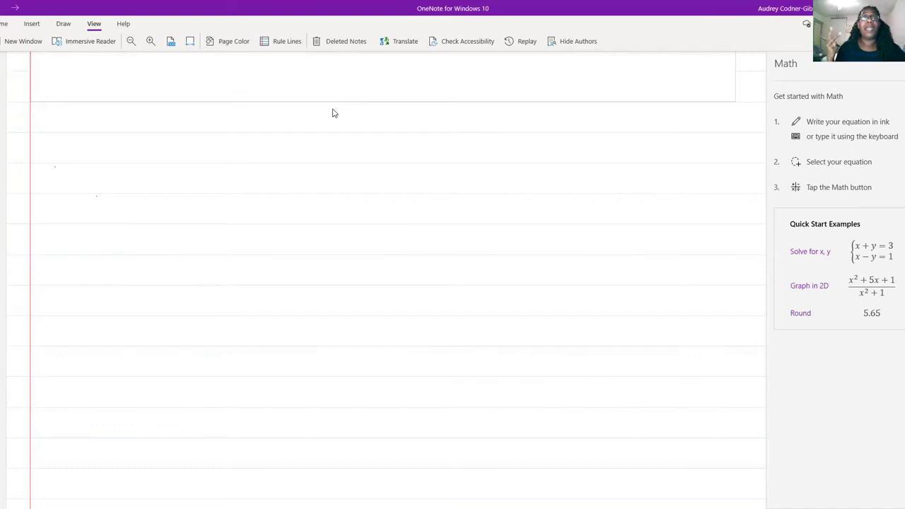
scroll(333, 113, up, 15)
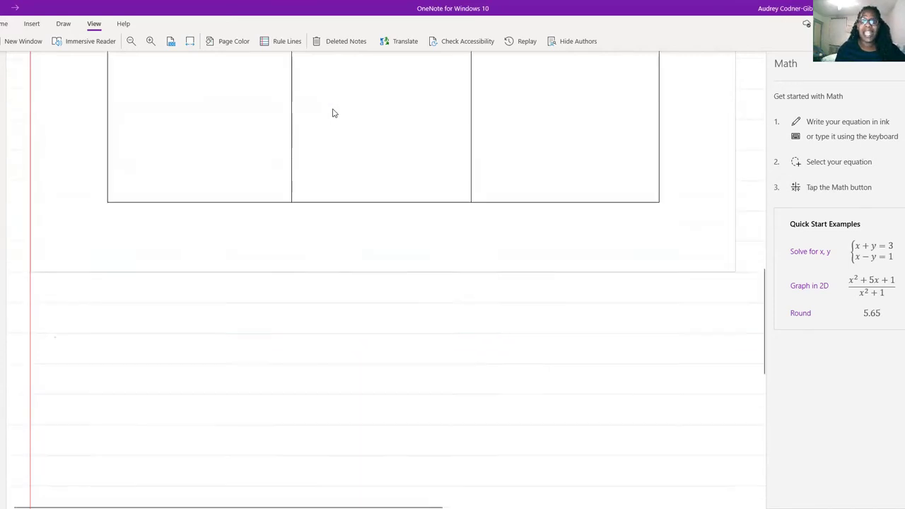
scroll(333, 113, up, 1)
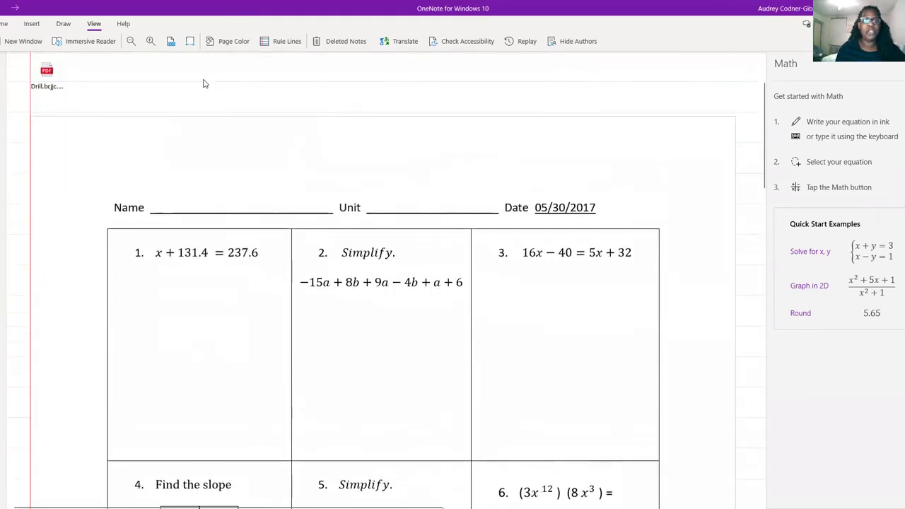
- Insert the picture file IMAG0482 from the CNHS Stuff 2016-2017 folder on the USB drive into the blank area below the worksheet
click(30, 25)
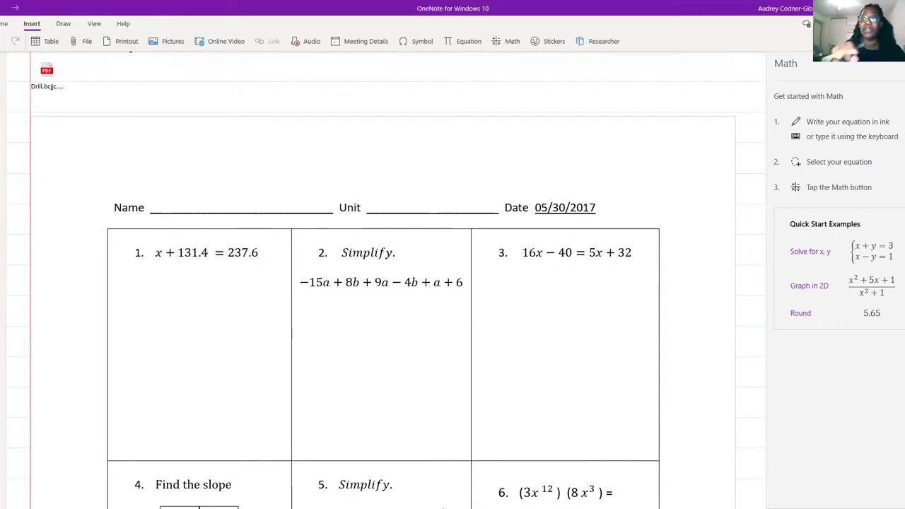
scroll(120, 58, down, 10)
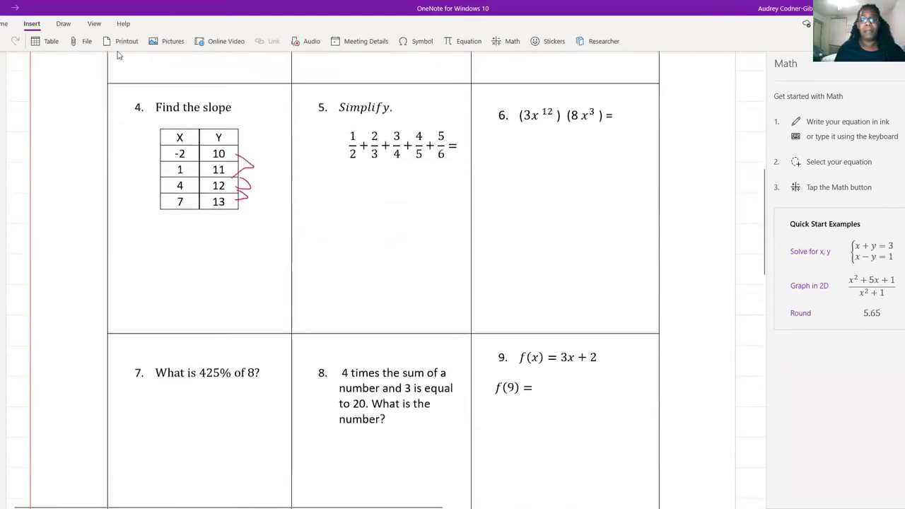
scroll(243, 248, down, 13)
scroll(242, 248, down, 1)
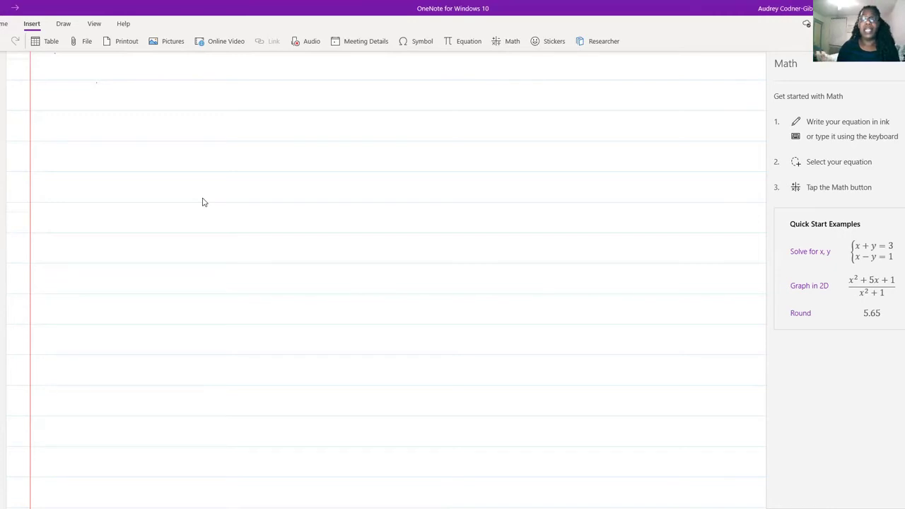
click(174, 44)
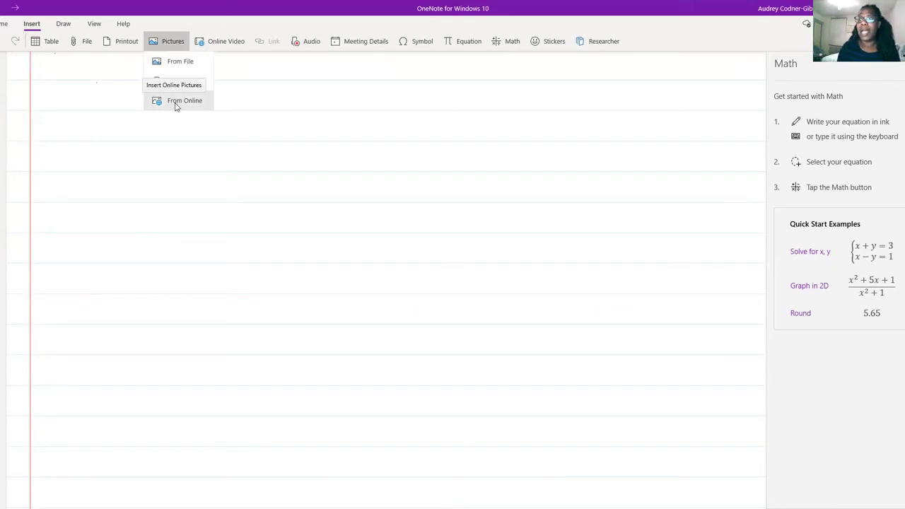
click(176, 63)
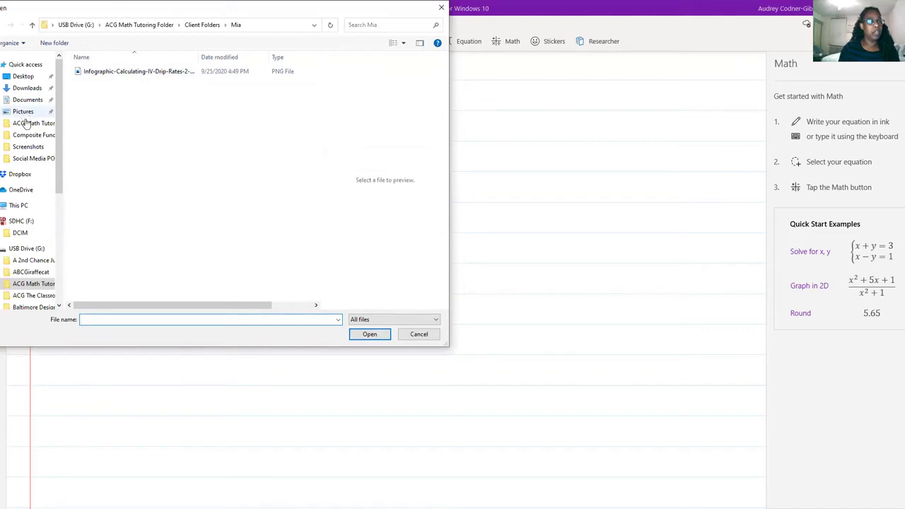
scroll(32, 228, down, 3)
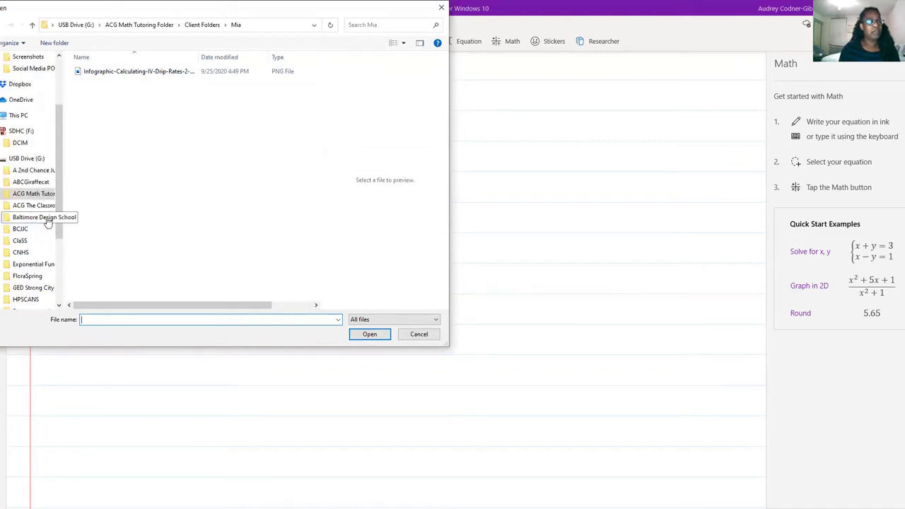
click(24, 254)
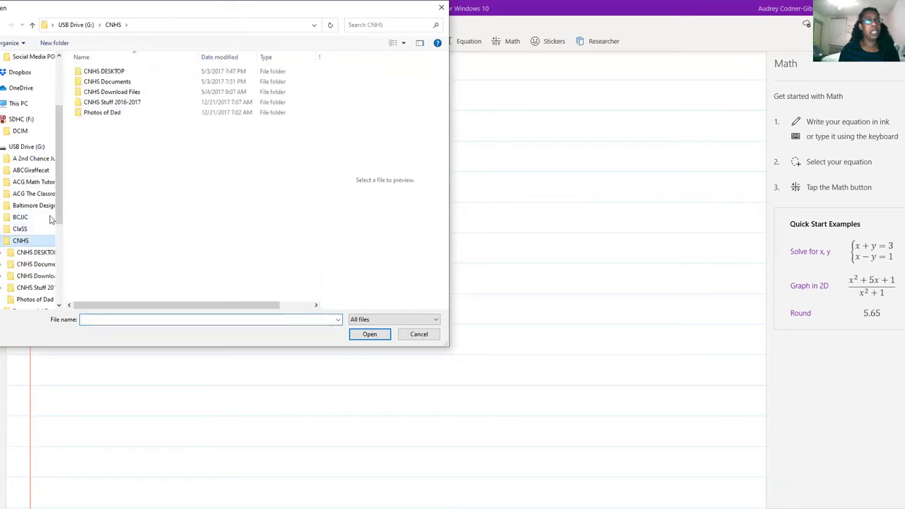
double_click(111, 102)
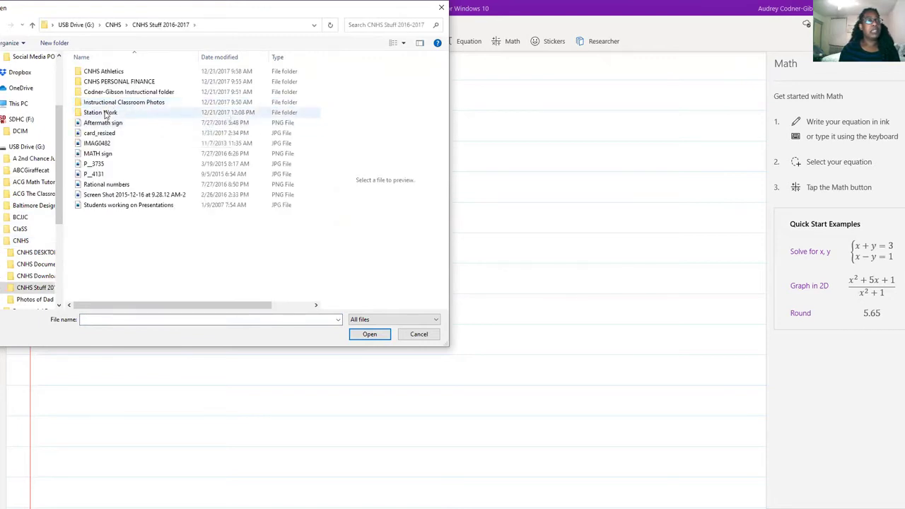
click(100, 145)
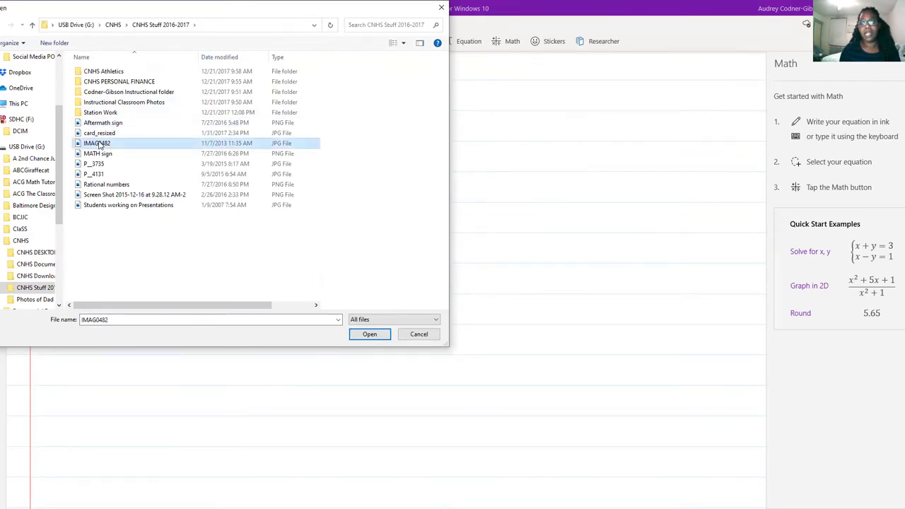
double_click(100, 145)
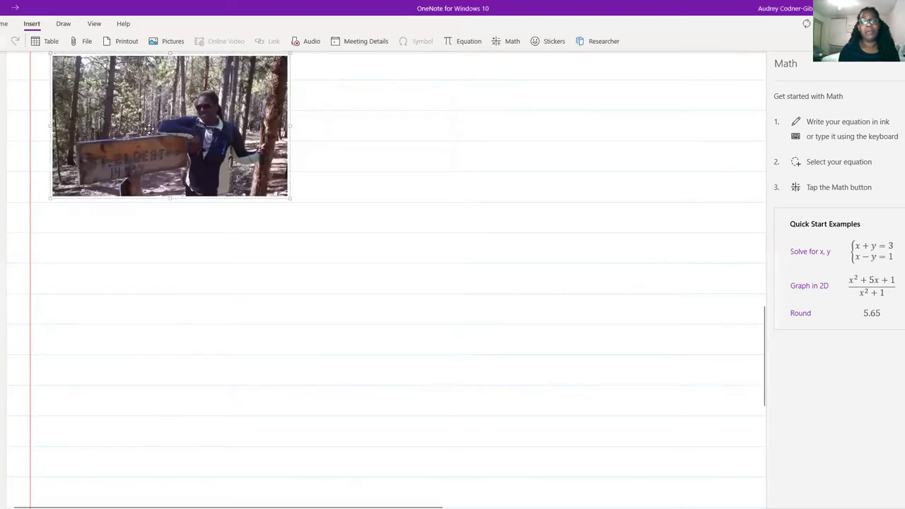
- Enlarge the inserted photo proportionally to nearly three times its width and close the Math pane
drag(287, 198, 712, 351)
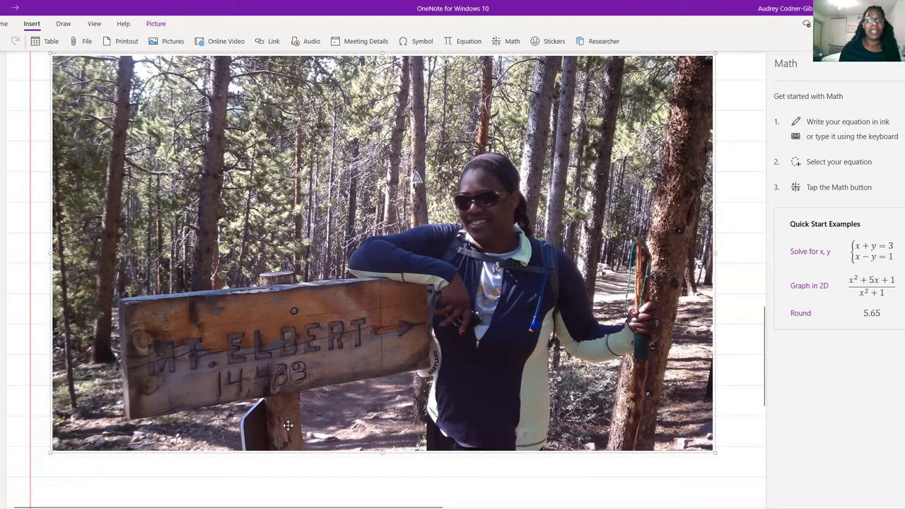
scroll(400, 323, down, 3)
click(357, 393)
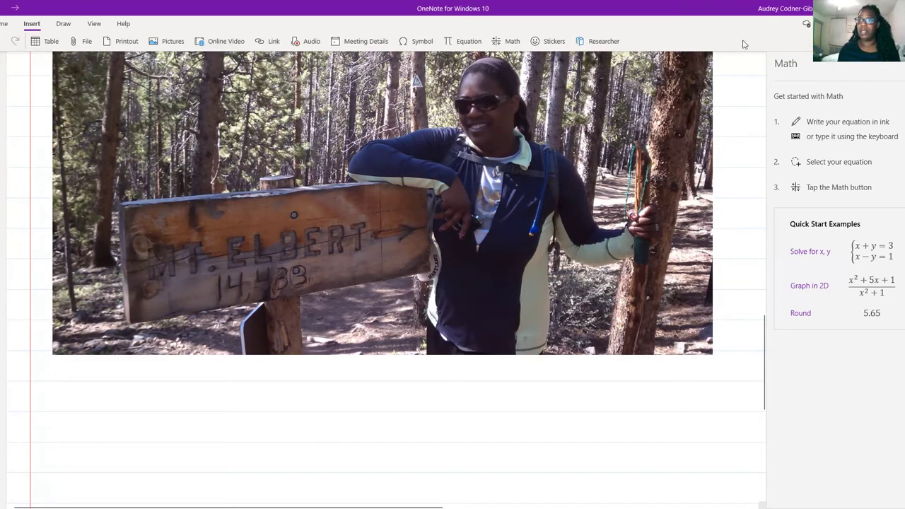
click(903, 63)
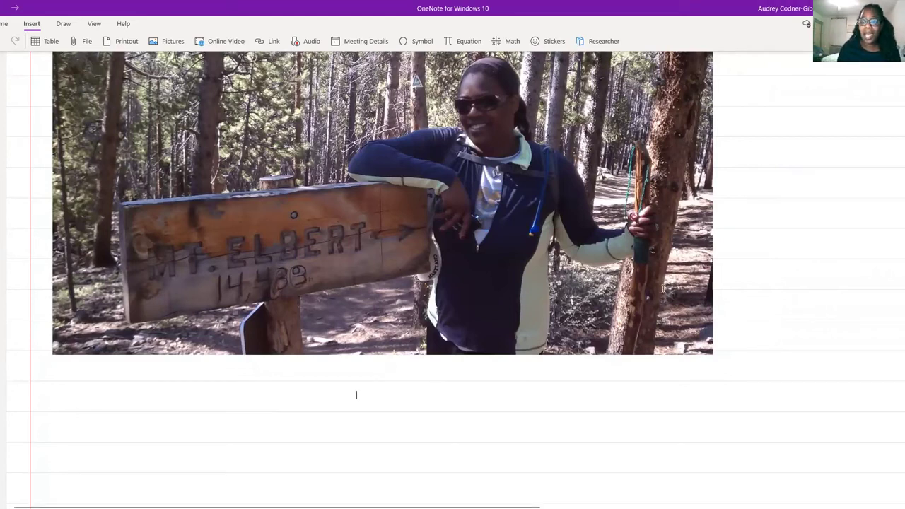
- Insert the Fruit Crew sticker of the koala in a red shirt holding fruit, and move it onto the photo over the walking stick
scroll(635, 289, down, 3)
scroll(635, 288, up, 15)
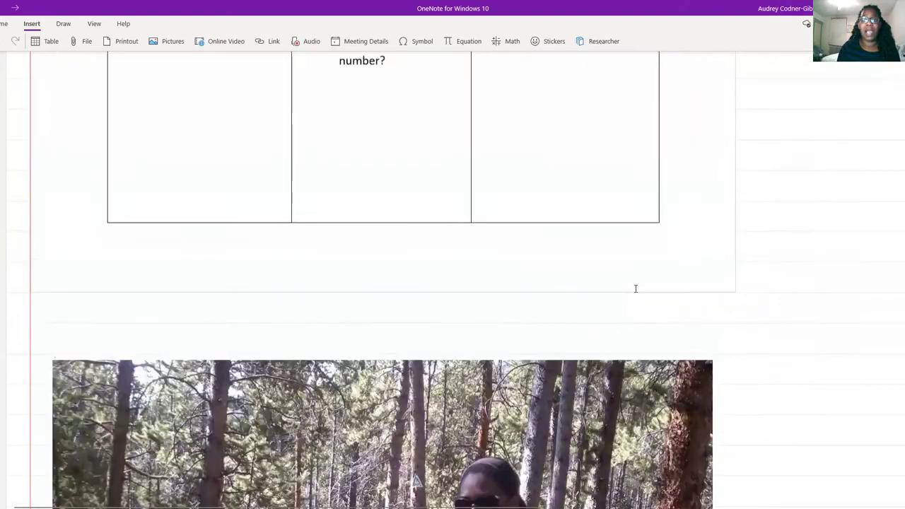
scroll(650, 259, down, 1)
click(546, 44)
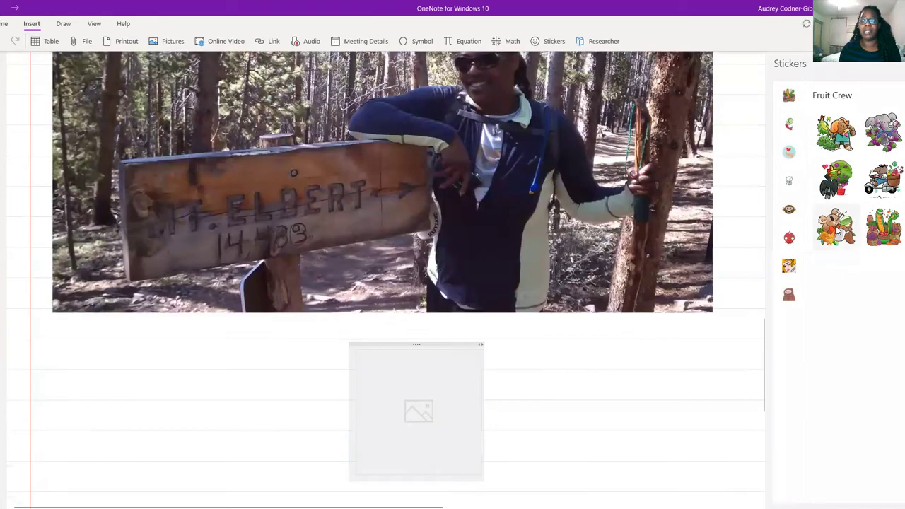
click(838, 229)
drag(423, 444, 623, 133)
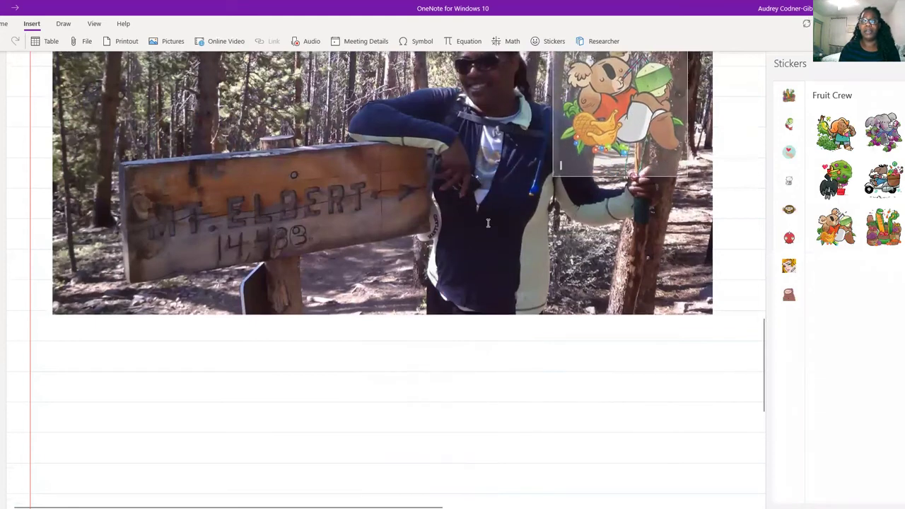
scroll(487, 223, up, 5)
scroll(487, 222, down, 2)
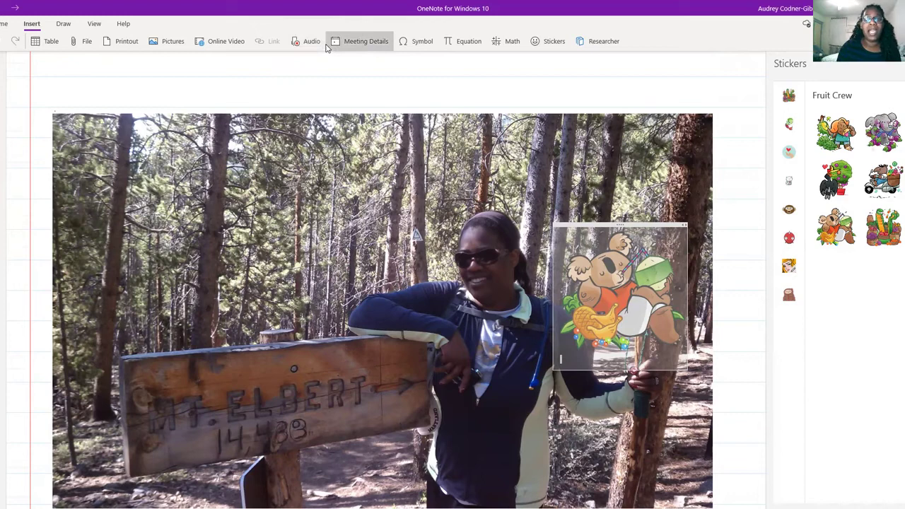
scroll(518, 285, down, 1)
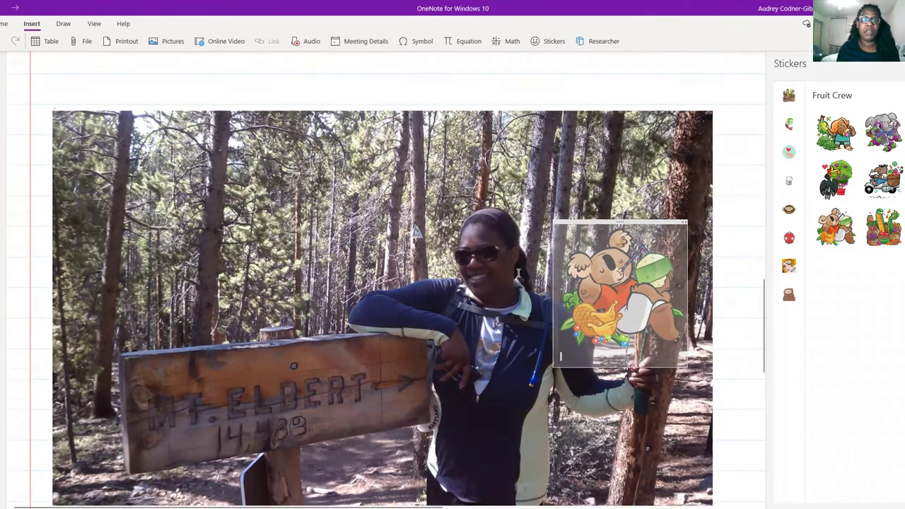
- Close the Stickers pane and look back over the photo and the worksheet on the page
scroll(518, 279, down, 8)
scroll(518, 273, down, 1)
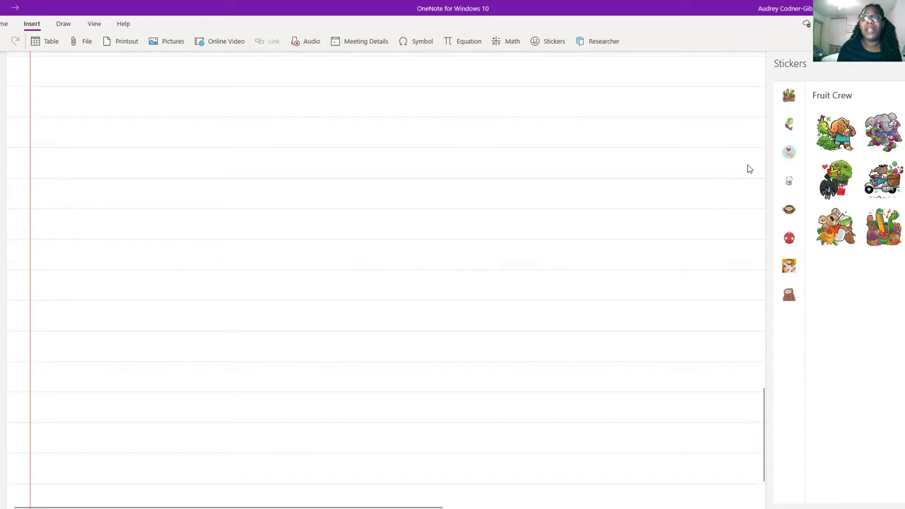
click(903, 65)
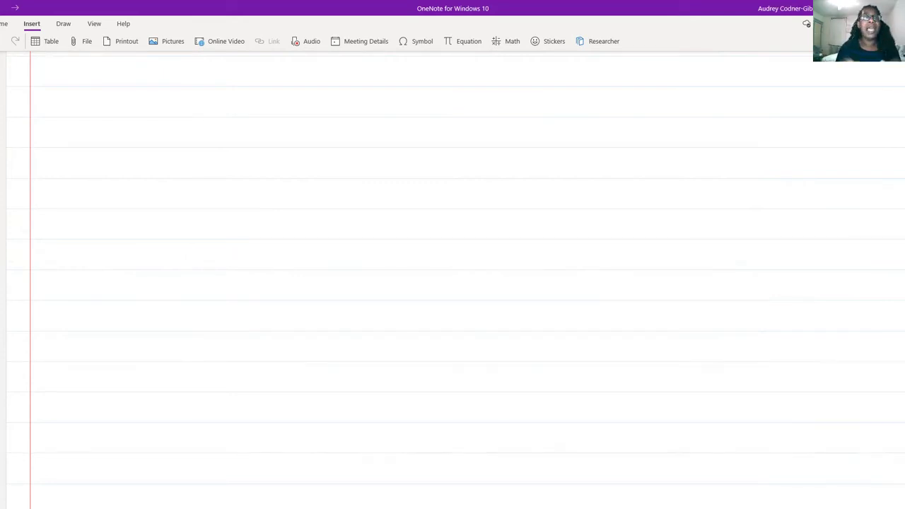
scroll(453, 283, up, 20)
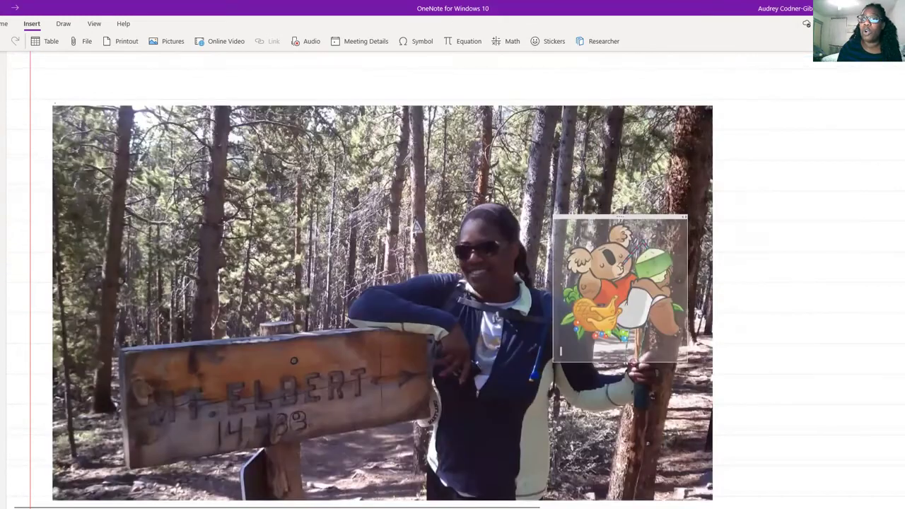
scroll(452, 282, up, 2)
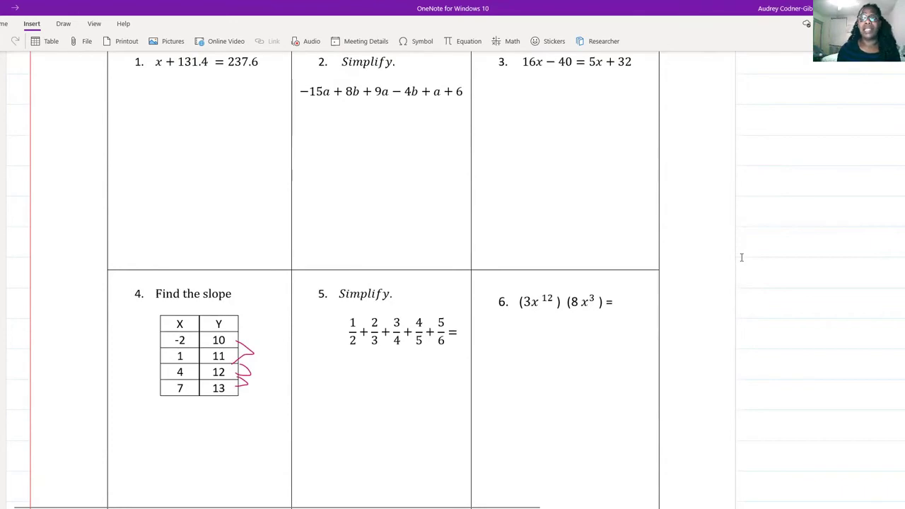
- Insert a table with four columns and four rows below the photo, and move it closer to the page's red margin line
scroll(740, 253, down, 12)
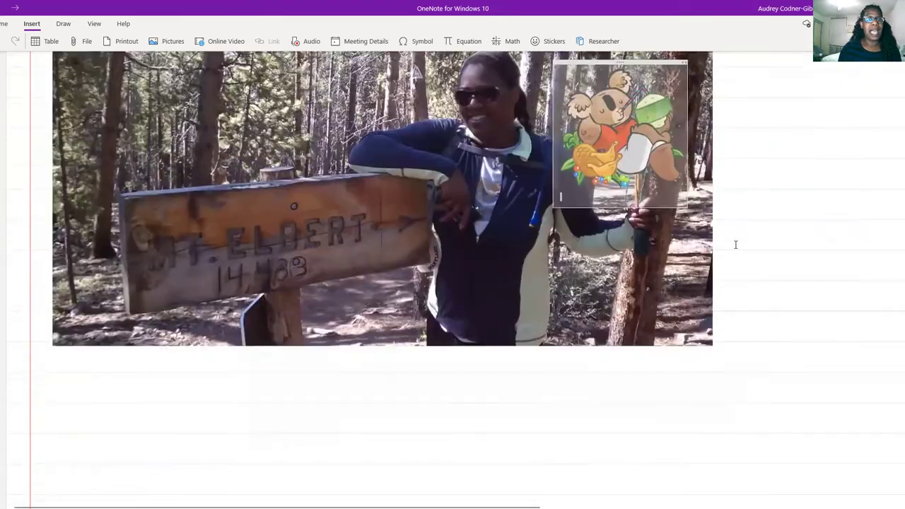
scroll(735, 244, down, 3)
click(560, 195)
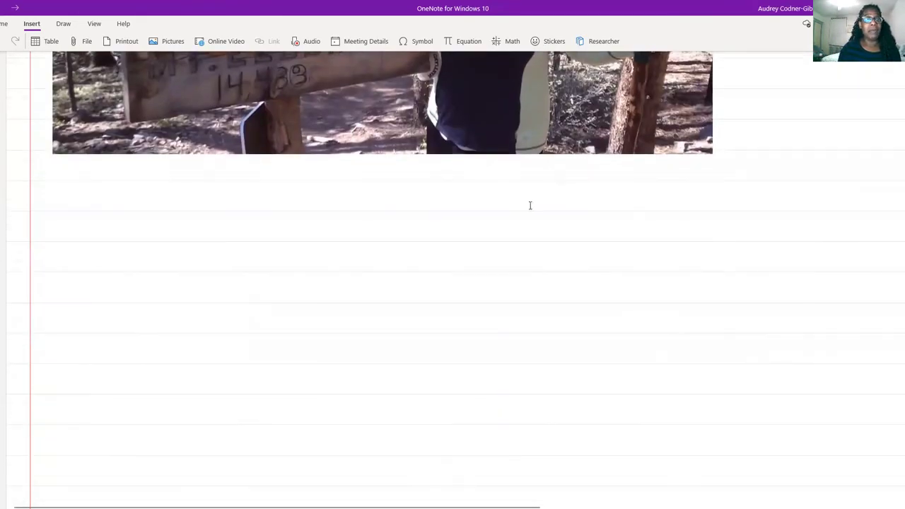
click(45, 41)
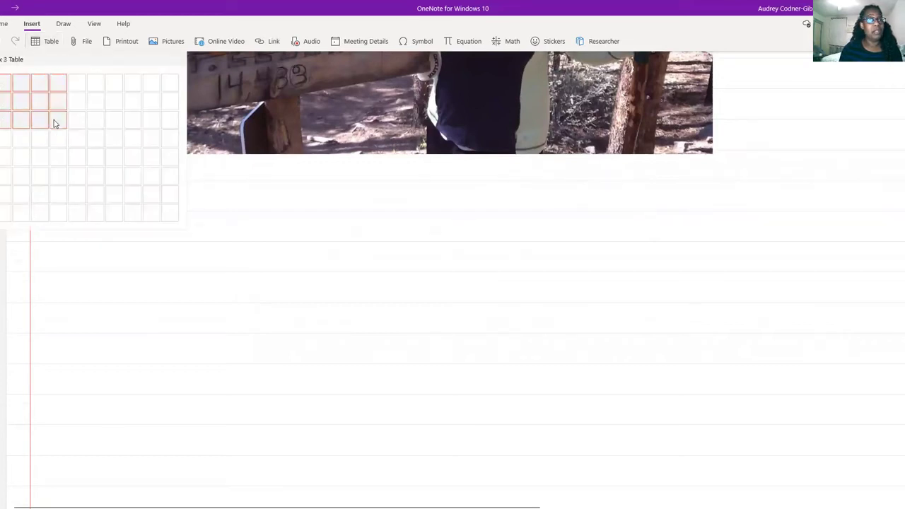
key(Escape)
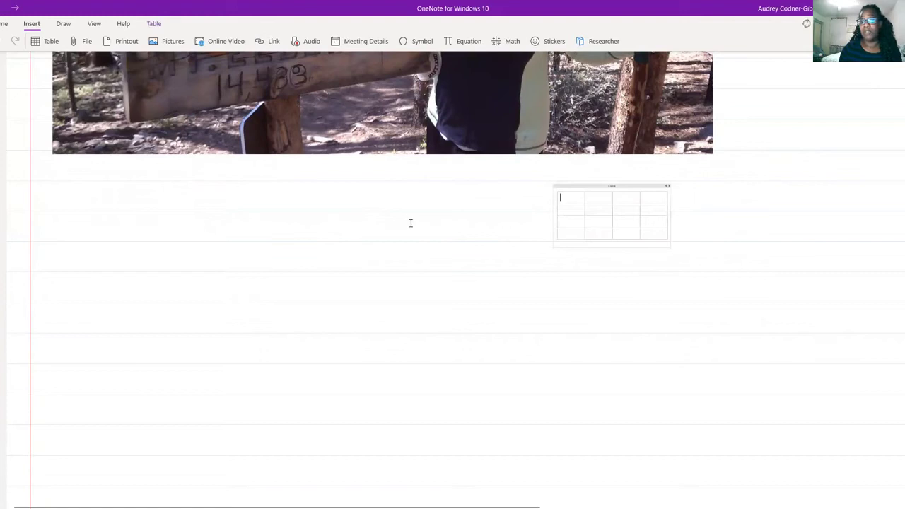
drag(640, 187, 262, 240)
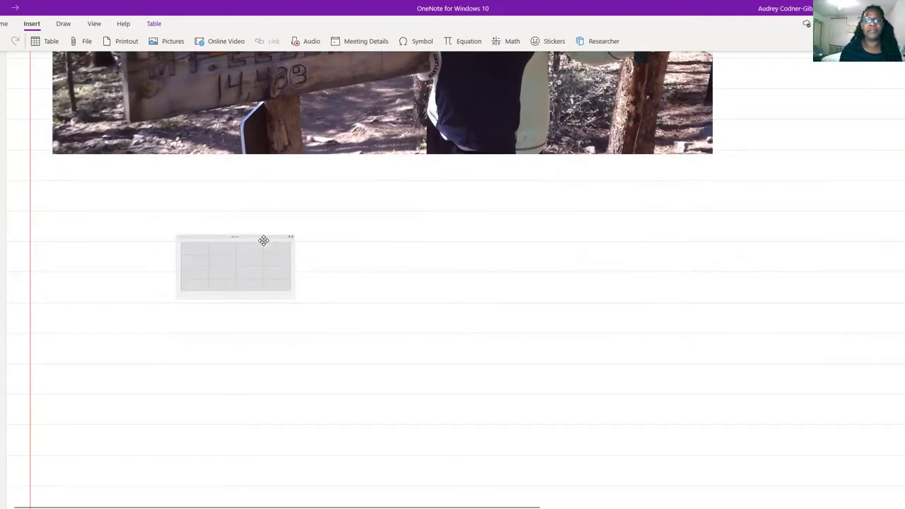
- Enter 425 and 141 in the first two cells of the table's first column
click(197, 250)
text(425)
key(Return)
key(BackSpace)
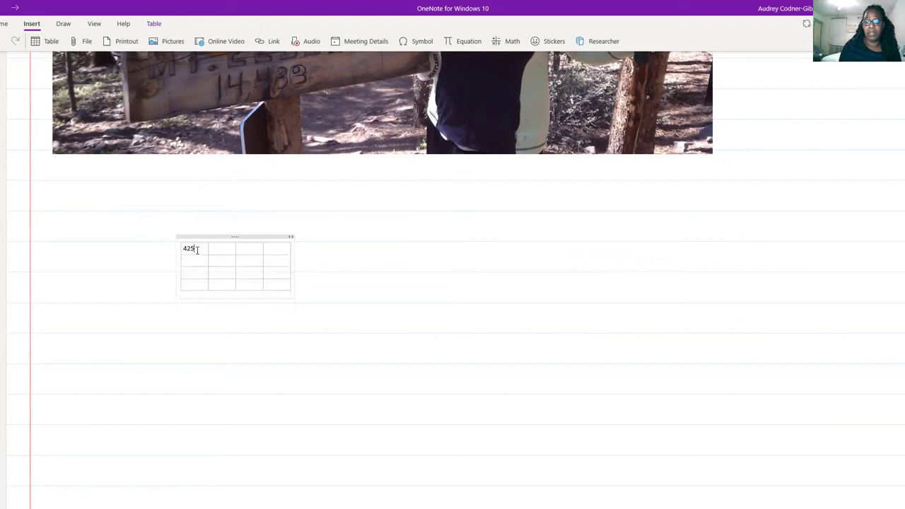
key(Down)
text(141)
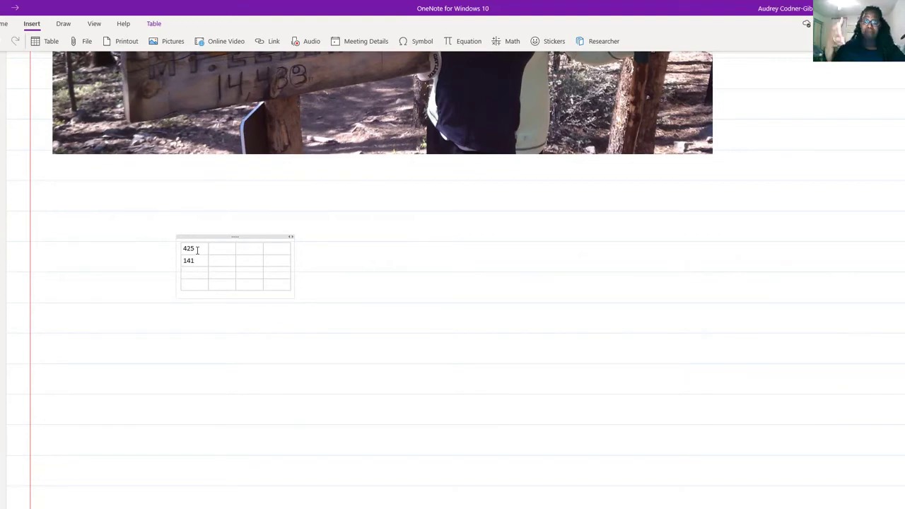
key(Down)
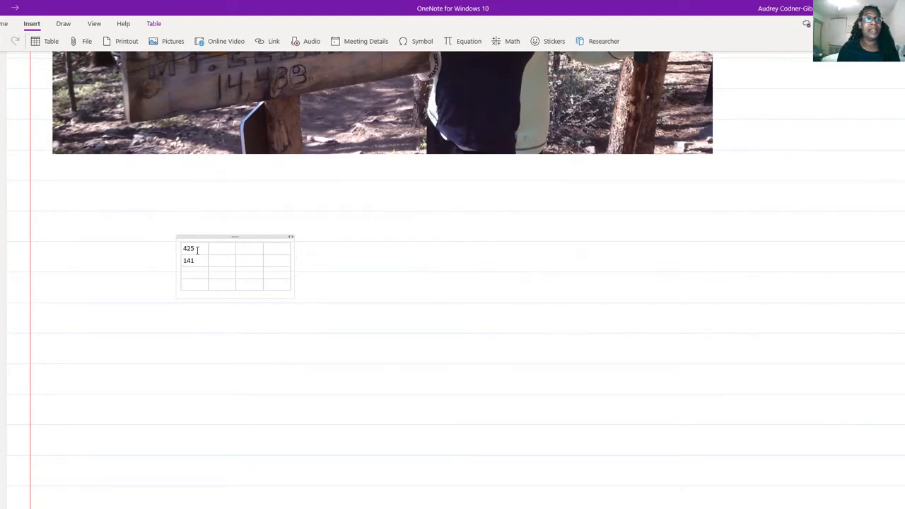
- Try the pale blue page color and replace it with the pale yellow-green one
click(63, 25)
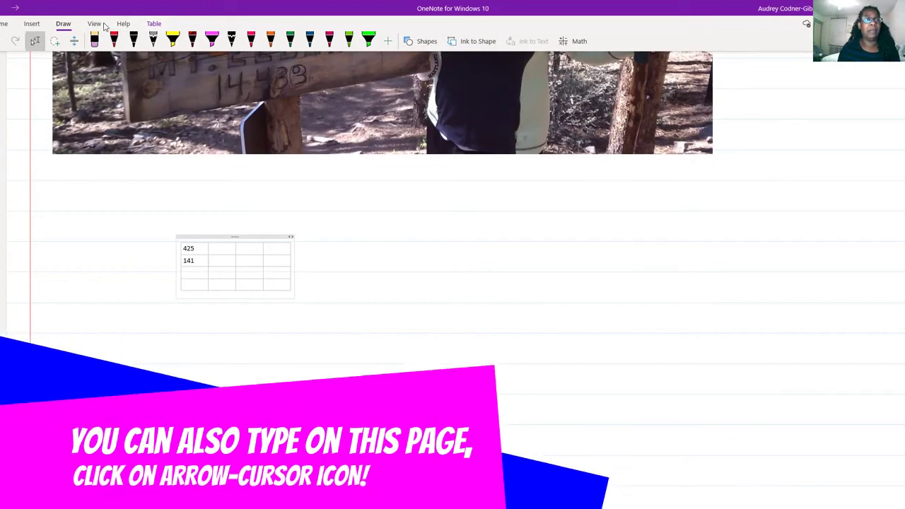
click(91, 25)
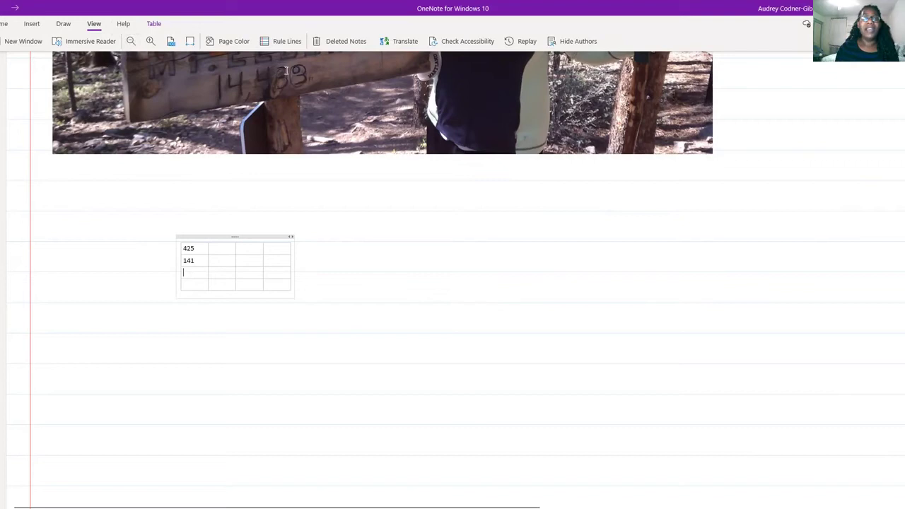
click(234, 42)
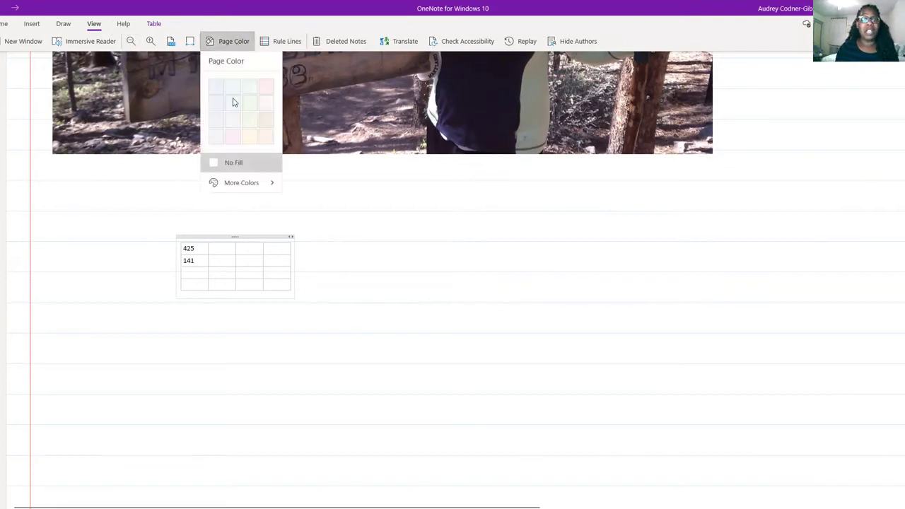
click(325, 215)
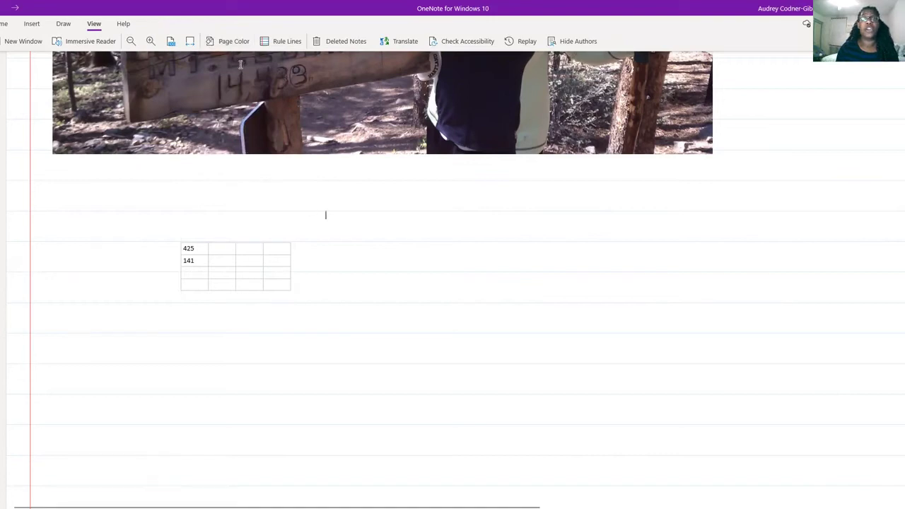
click(234, 42)
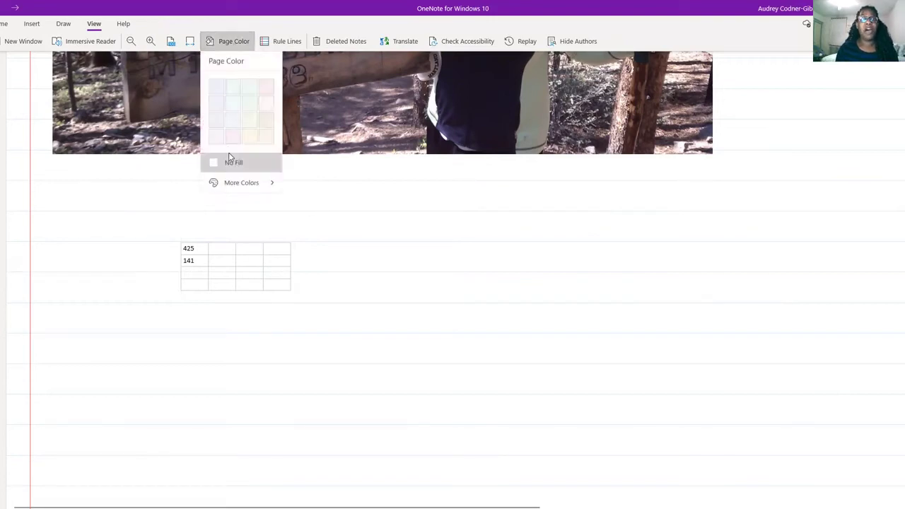
click(217, 88)
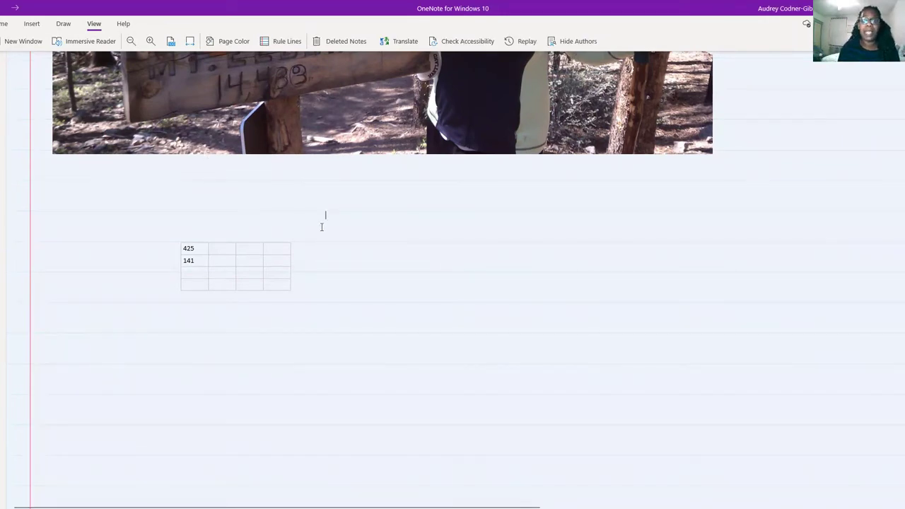
click(236, 44)
click(250, 119)
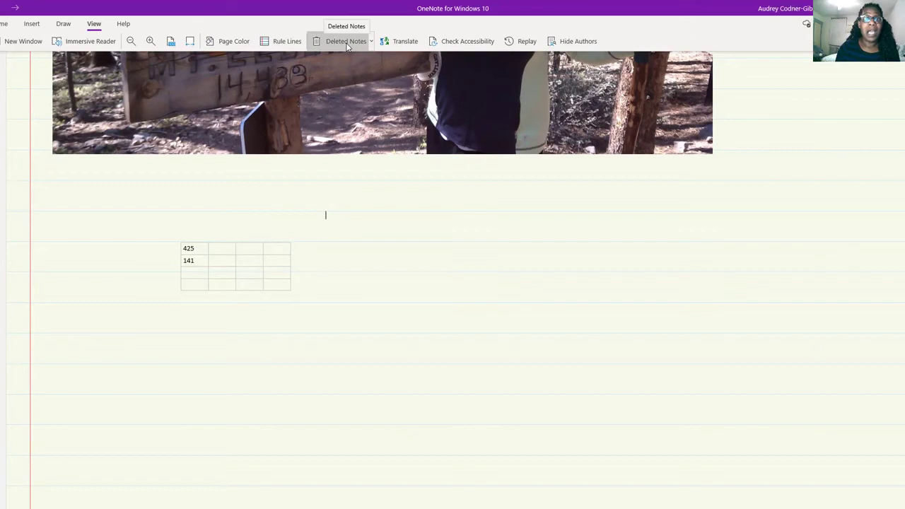
click(404, 42)
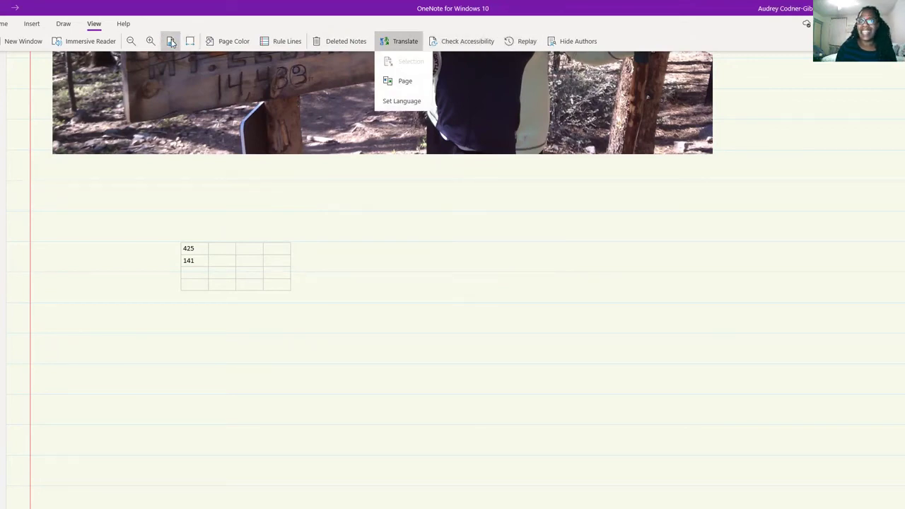
click(33, 24)
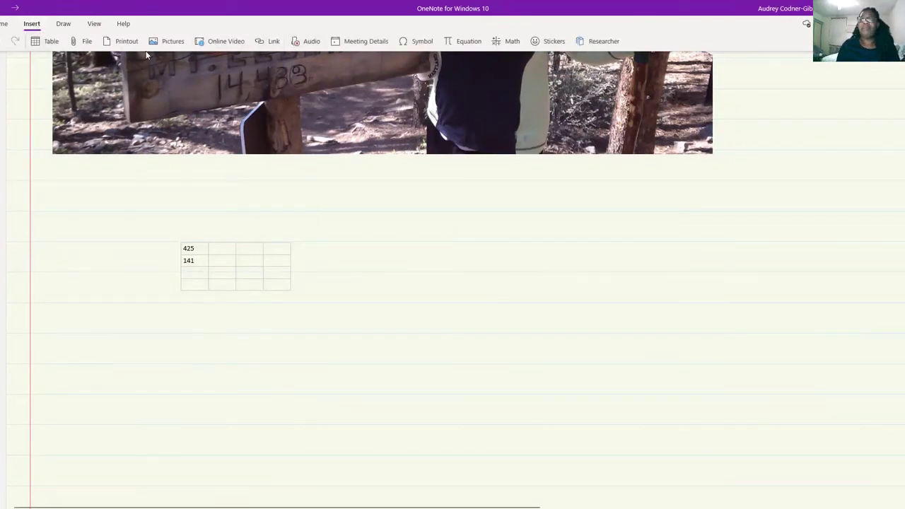
- Show the notebook navigation, retitle the worksheet page Sample Lesson, and add a new blank page to New Section 1
click(3, 24)
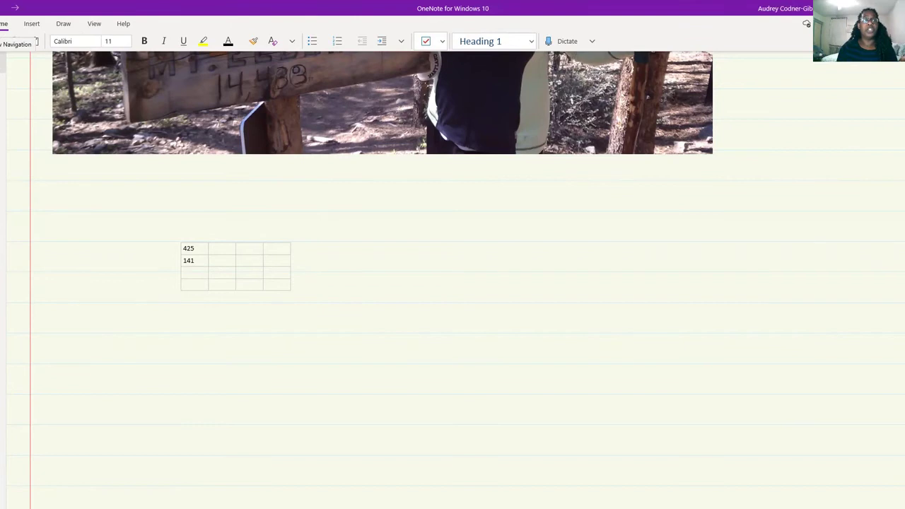
click(14, 43)
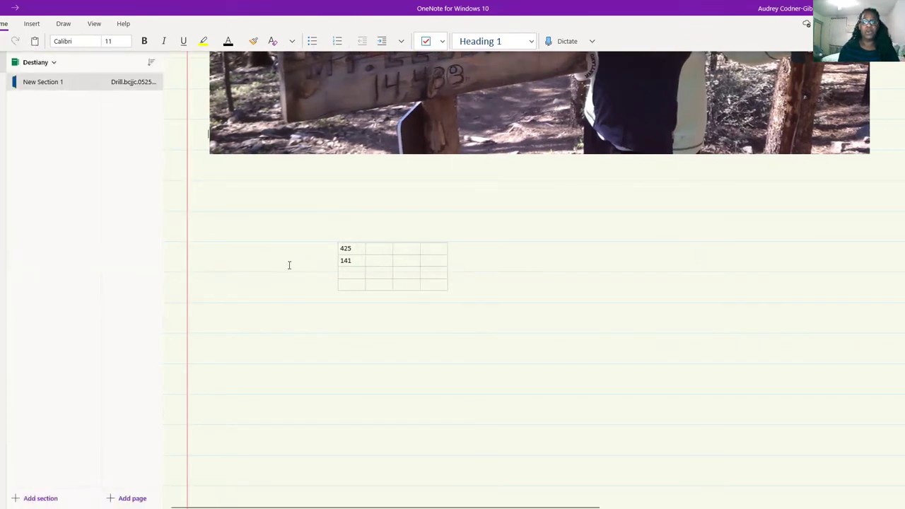
scroll(264, 222, up, 20)
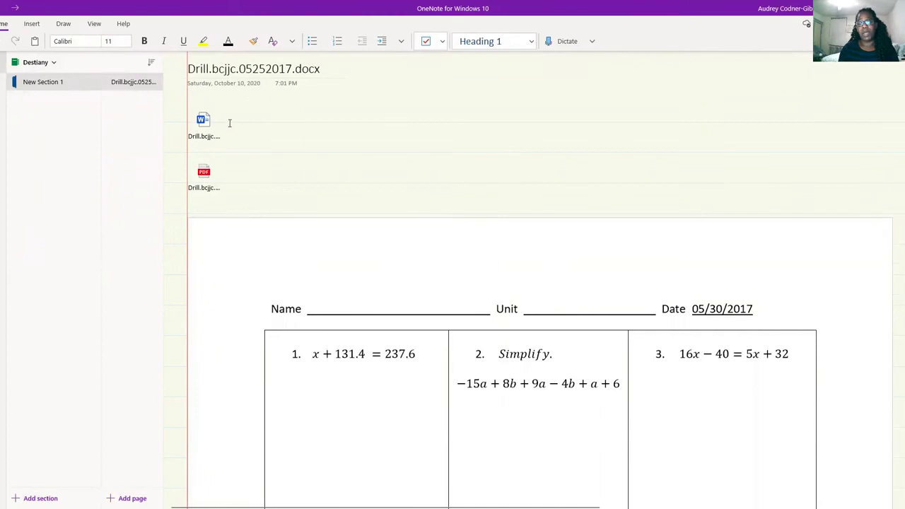
click(267, 68)
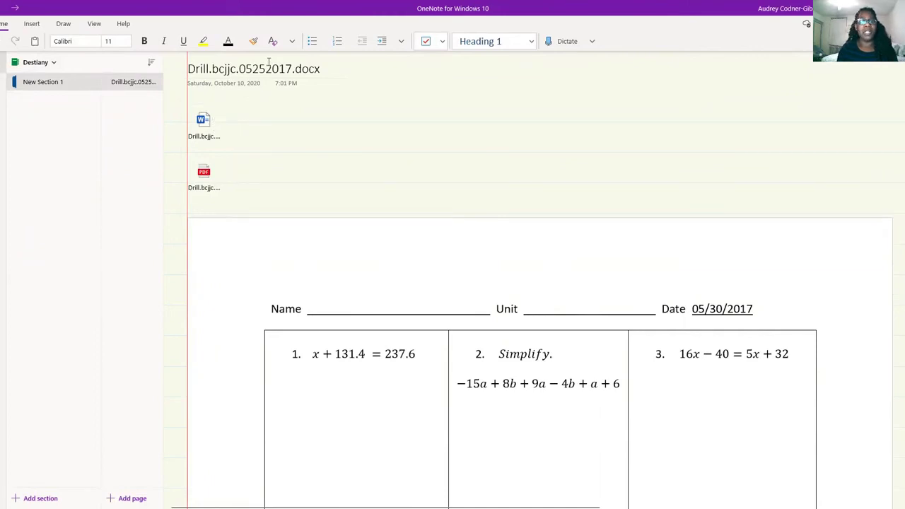
drag(319, 65, 133, 66)
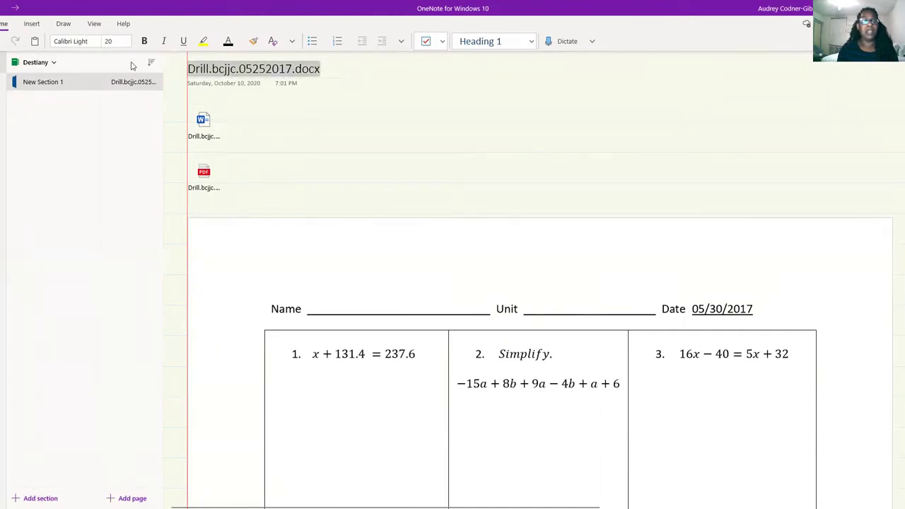
text(Sample )
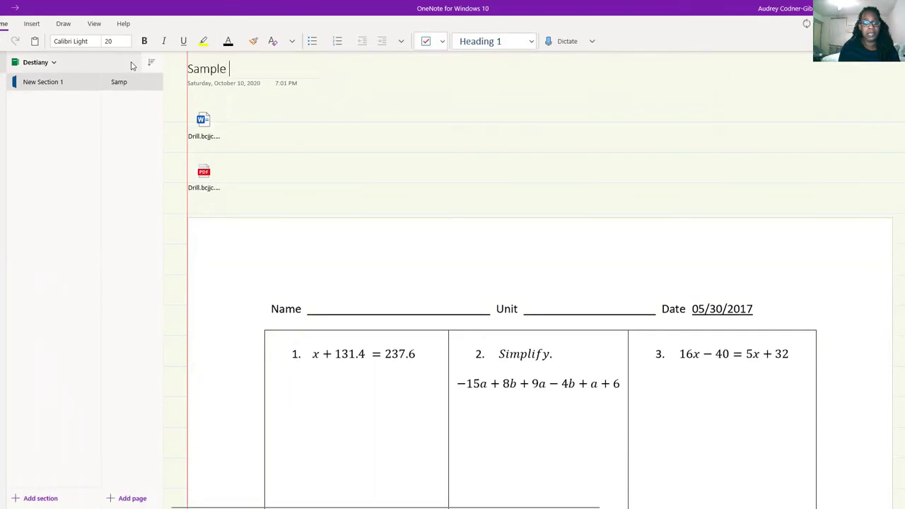
text(Lesson)
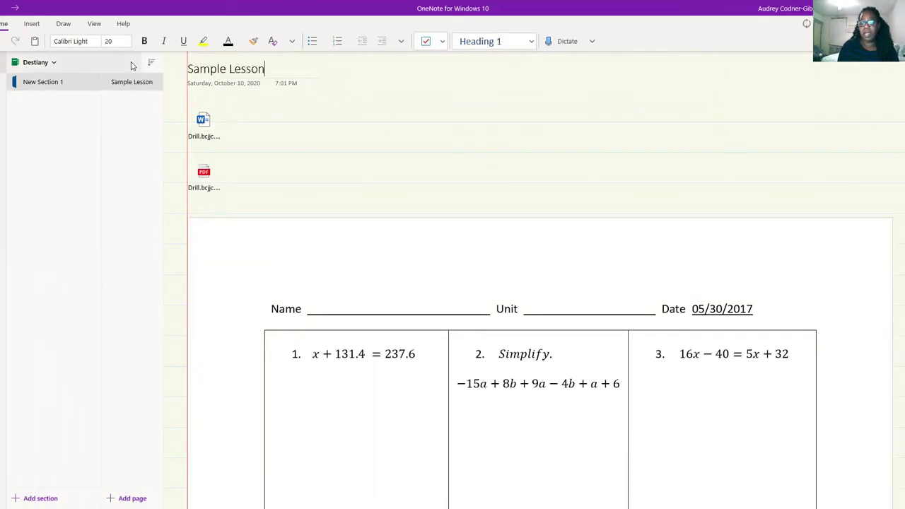
key(Return)
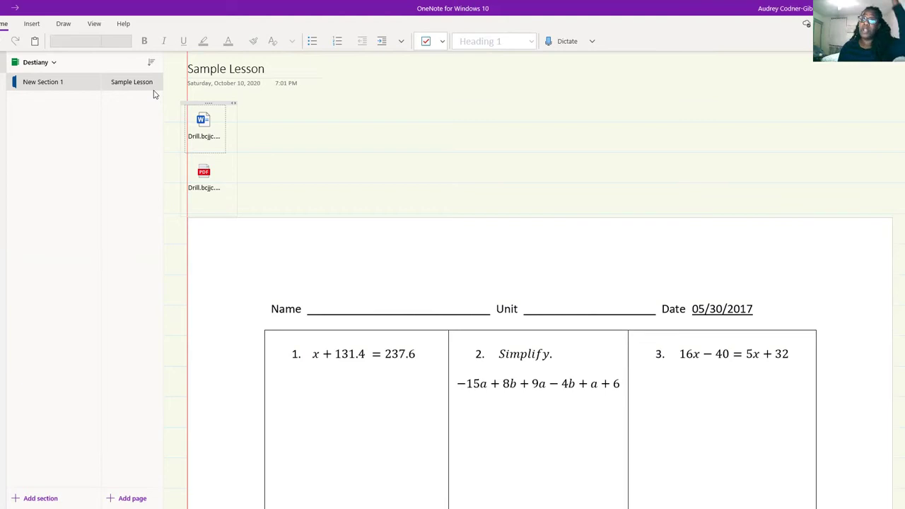
click(131, 498)
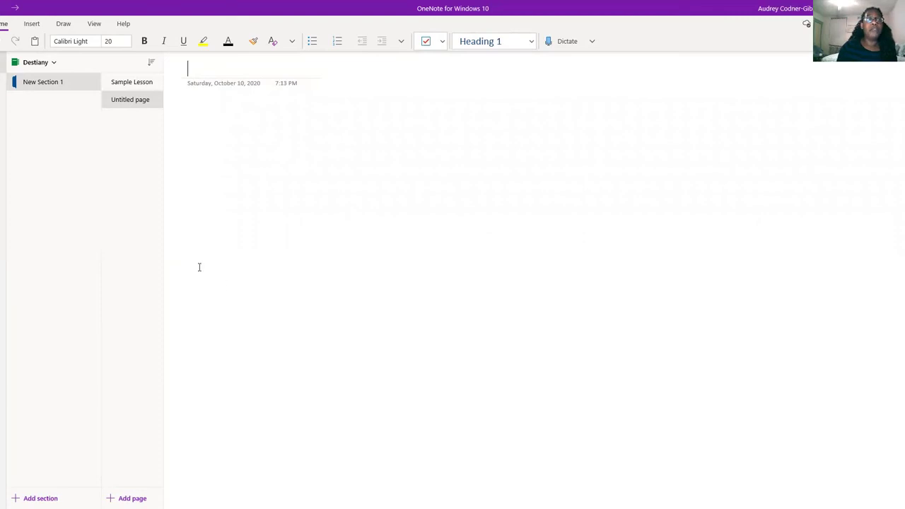
- Open the New Notebook dialog to view its name and account options, and cancel it
click(51, 63)
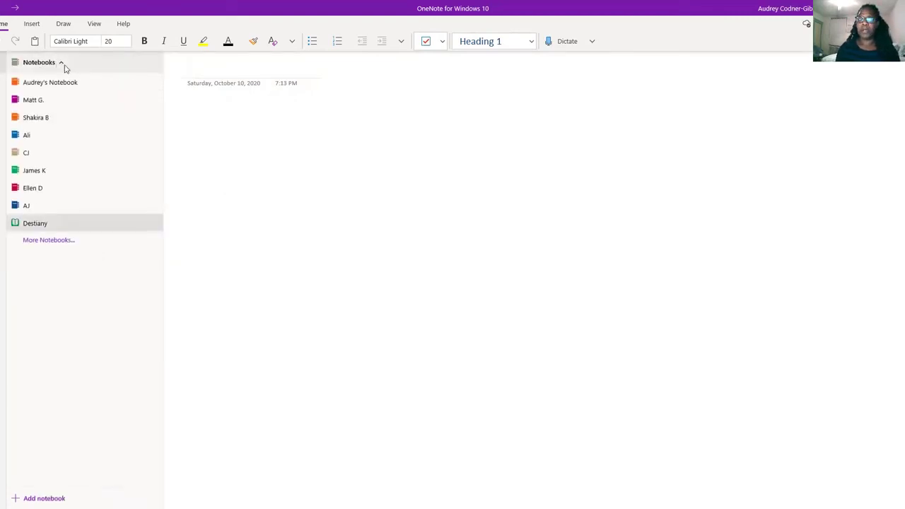
click(38, 499)
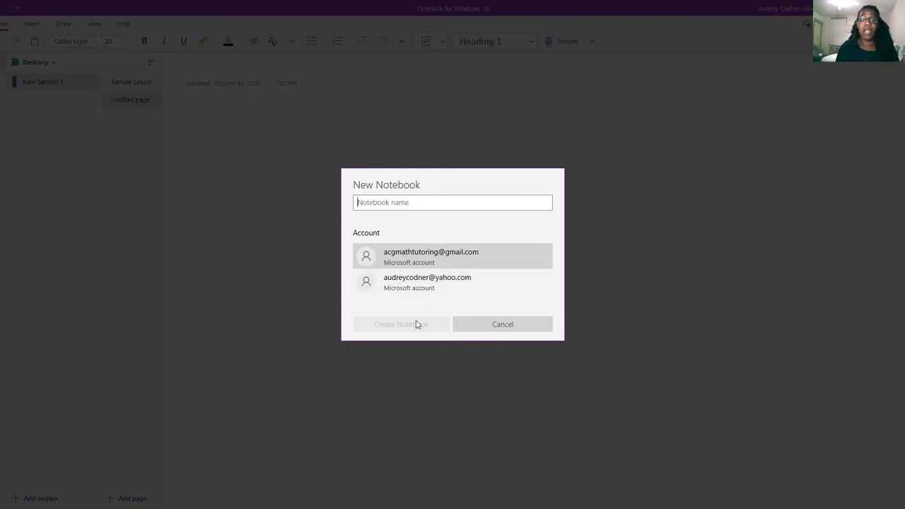
click(505, 322)
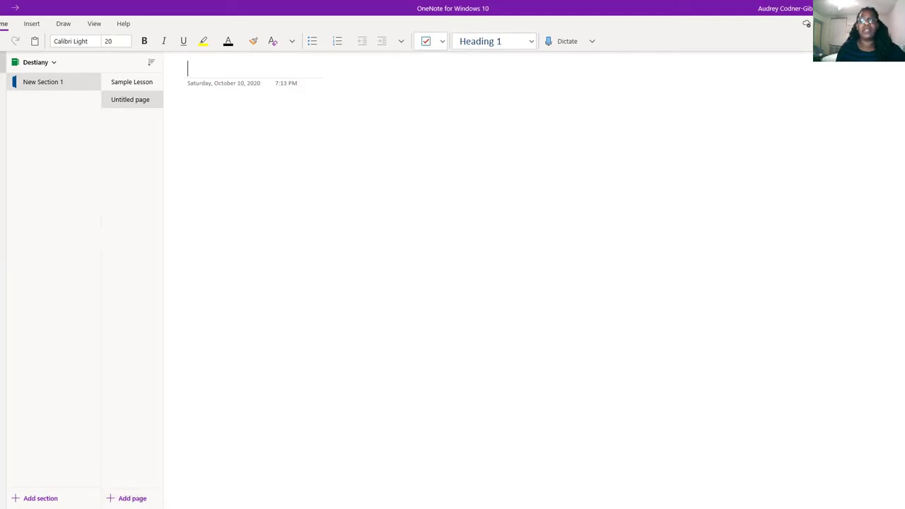
- Hide and reshow the notebook navigation, and open the list of notebooks
click(1, 63)
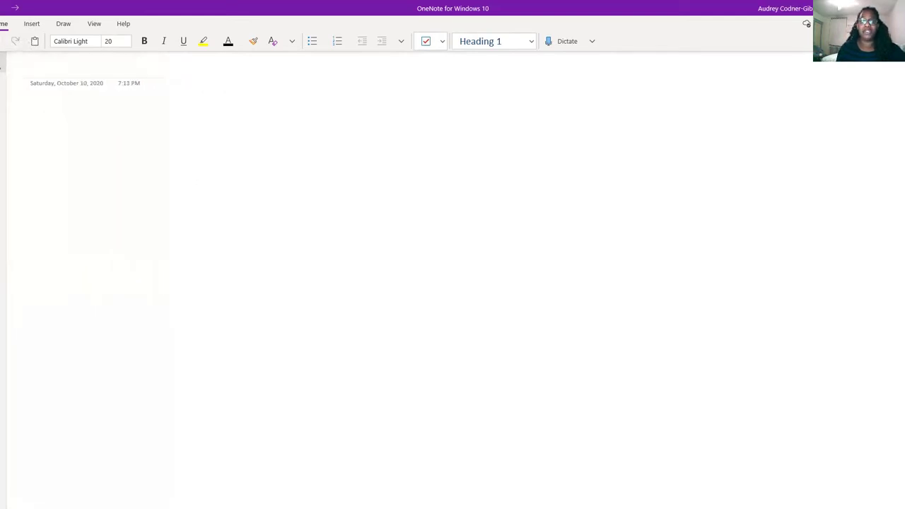
click(1, 64)
click(52, 66)
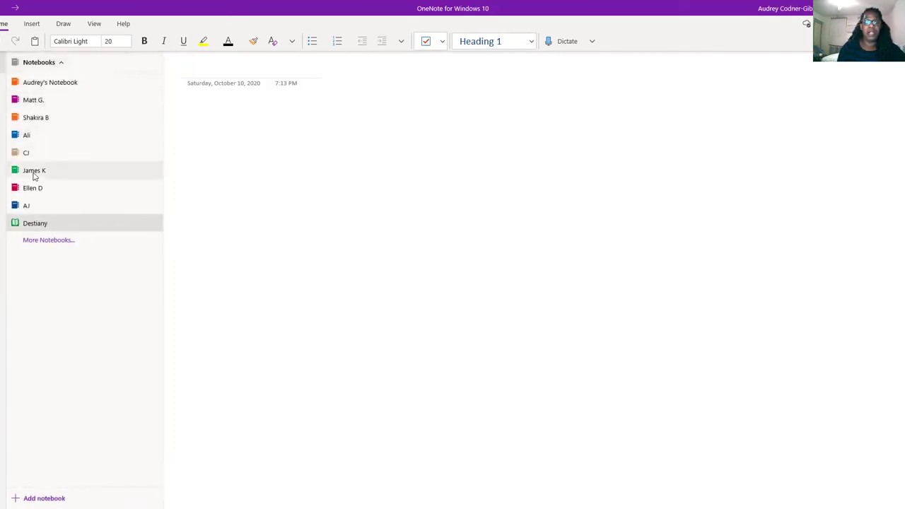
- Open the tutor's main notebook and examine several students' sections, including the identity and inverse notes, the geometry terms and the trigonometry work
click(68, 86)
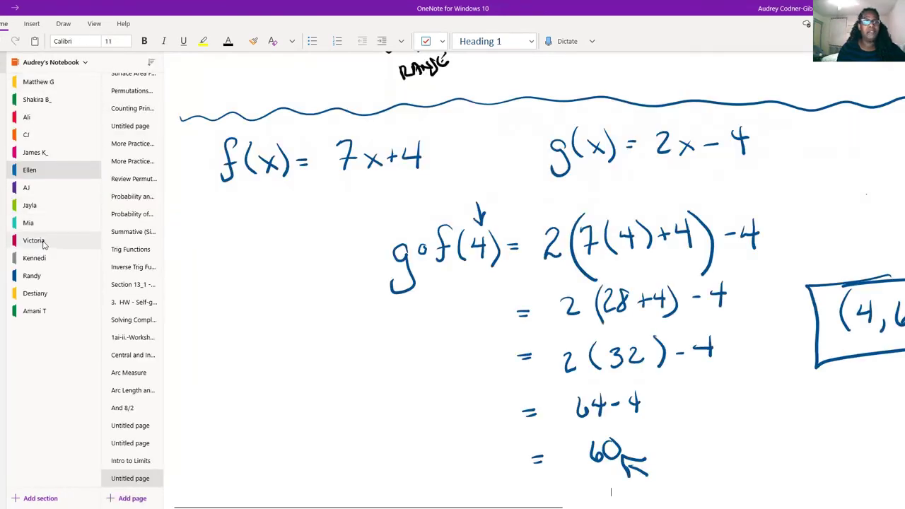
click(42, 242)
scroll(355, 237, up, 4)
scroll(355, 237, up, 15)
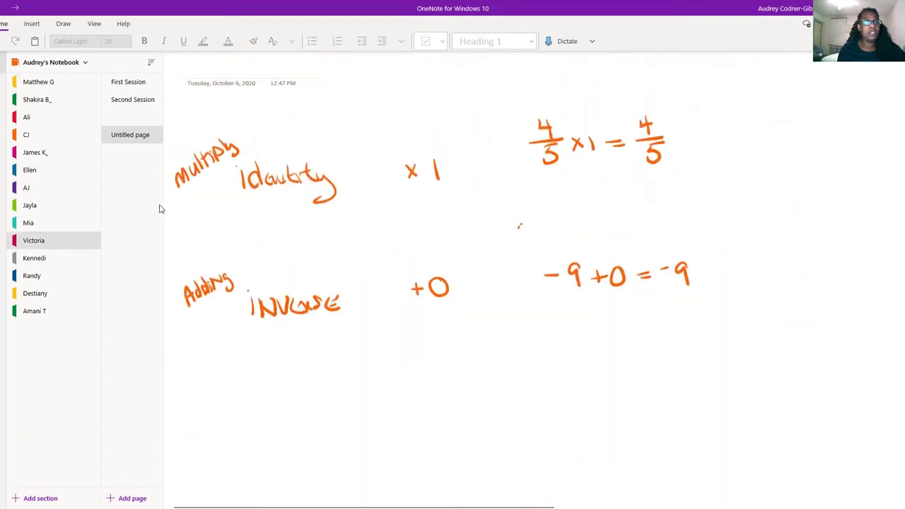
click(31, 205)
scroll(392, 205, down, 8)
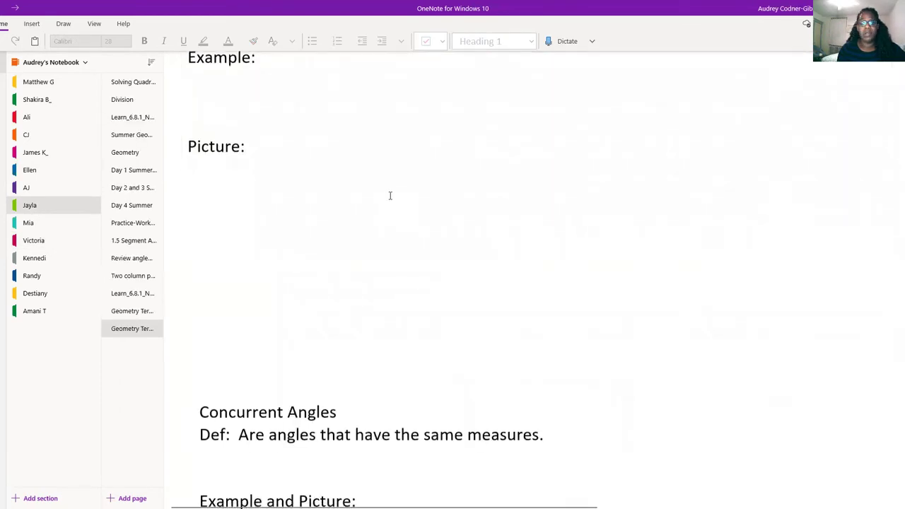
scroll(407, 172, down, 15)
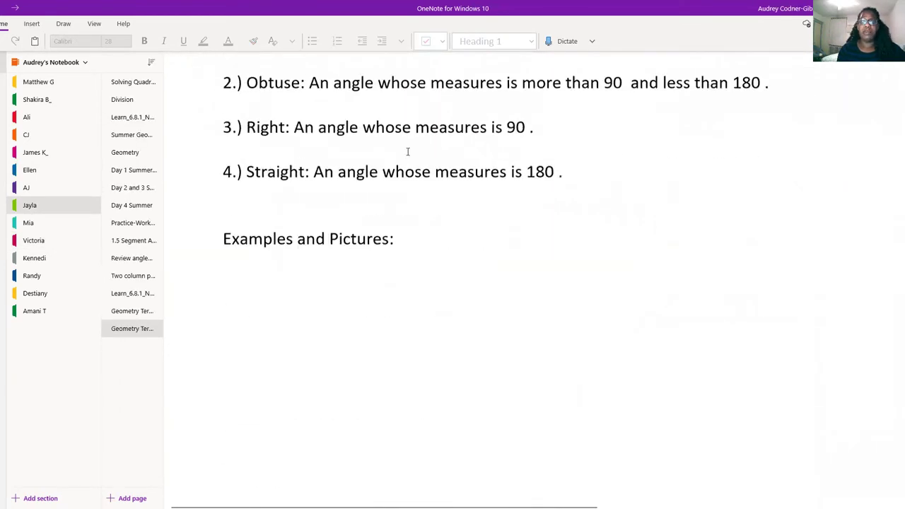
scroll(399, 153, down, 5)
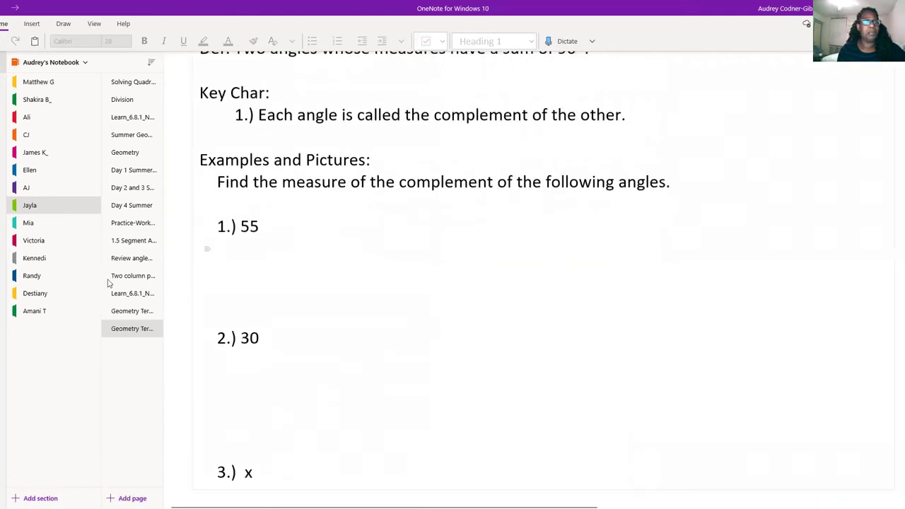
click(32, 152)
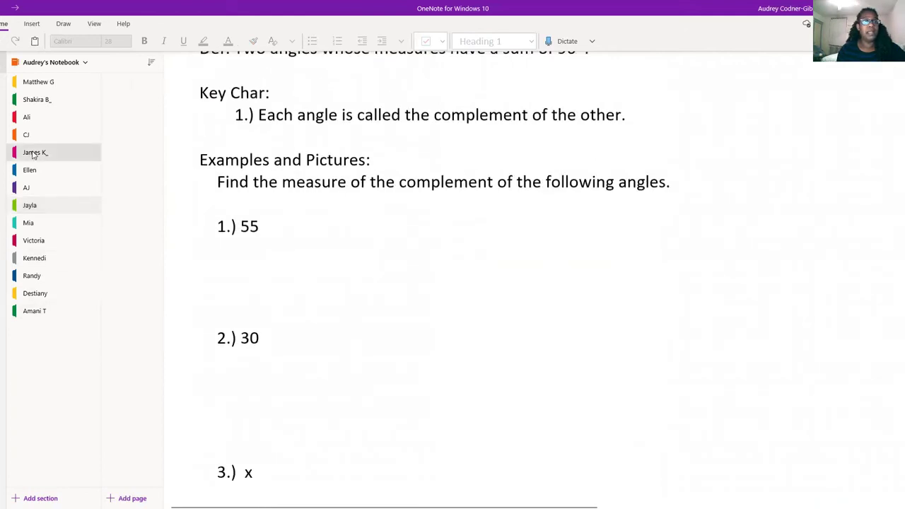
scroll(374, 143, up, 10)
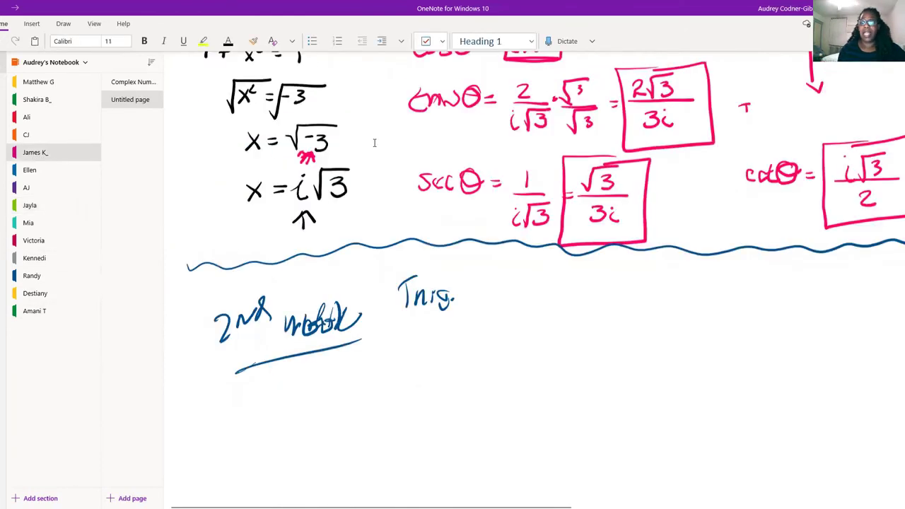
scroll(374, 143, down, 3)
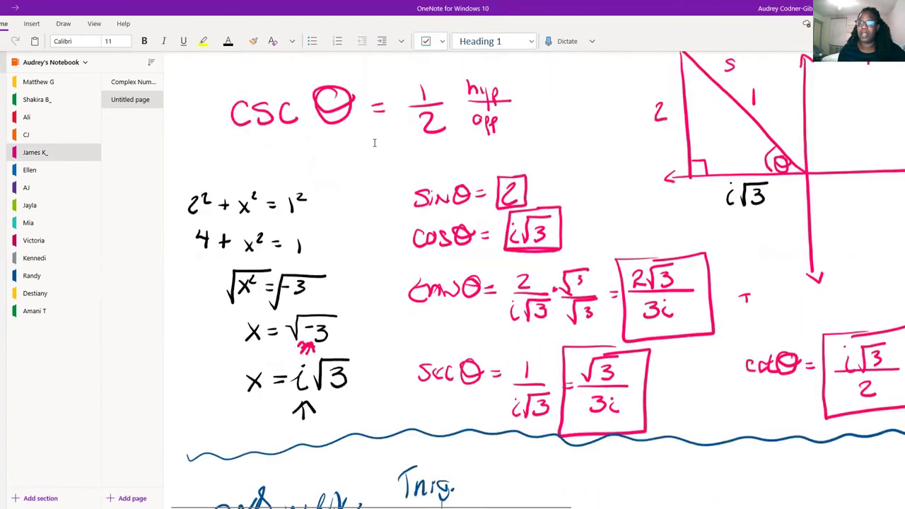
scroll(374, 143, down, 10)
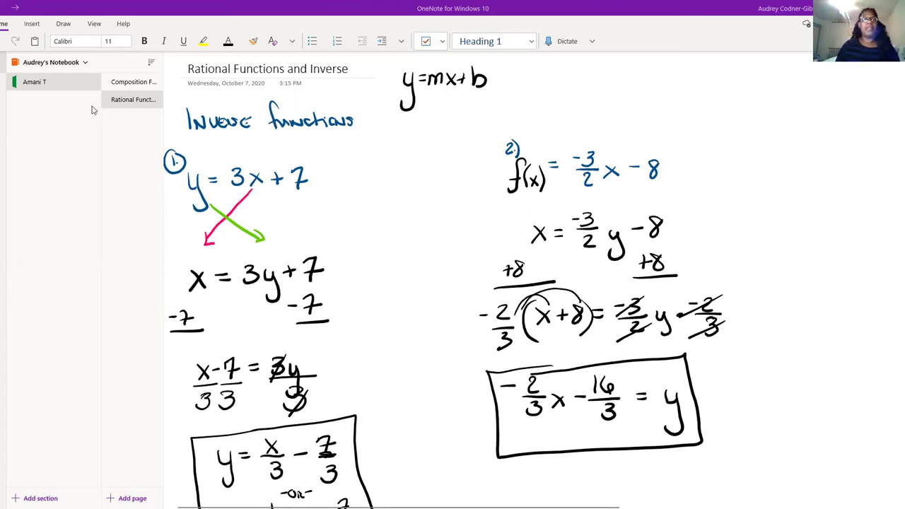
- Move the remaining student's section from the tutor's main notebook into that student's own notebook
click(84, 63)
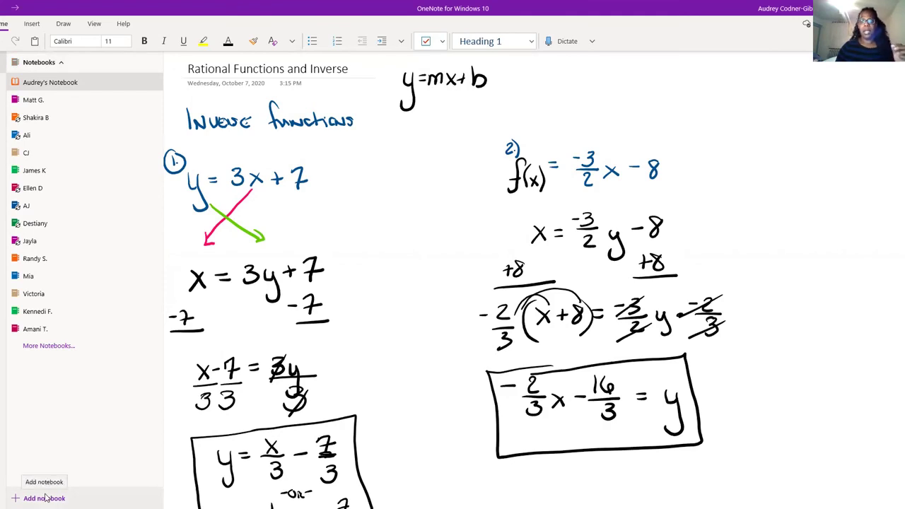
click(39, 83)
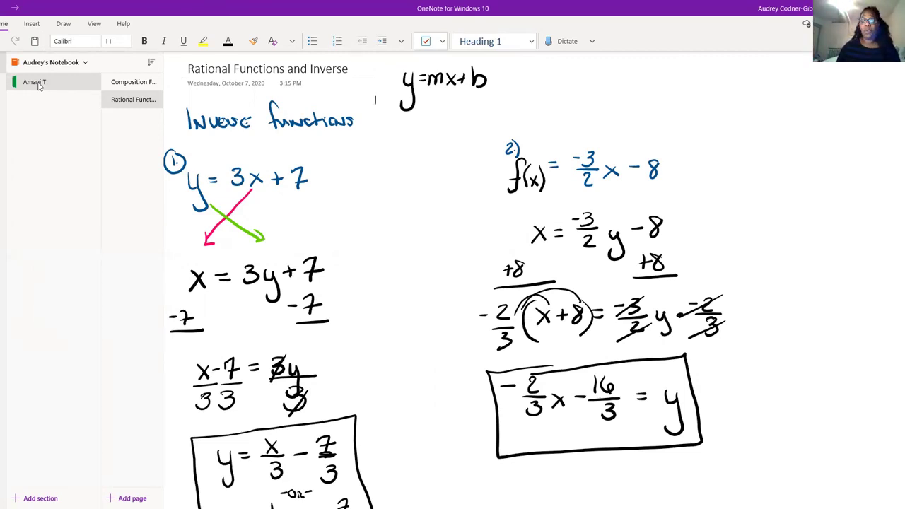
right_click(39, 85)
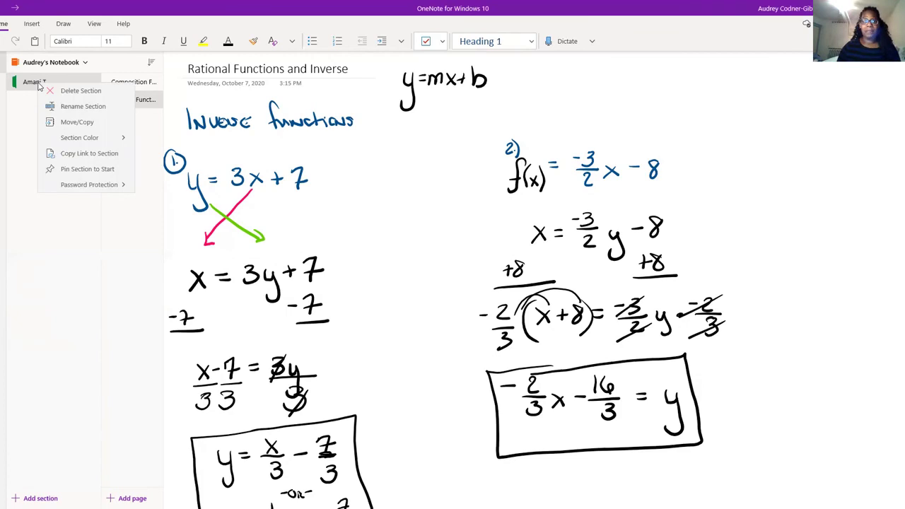
click(76, 122)
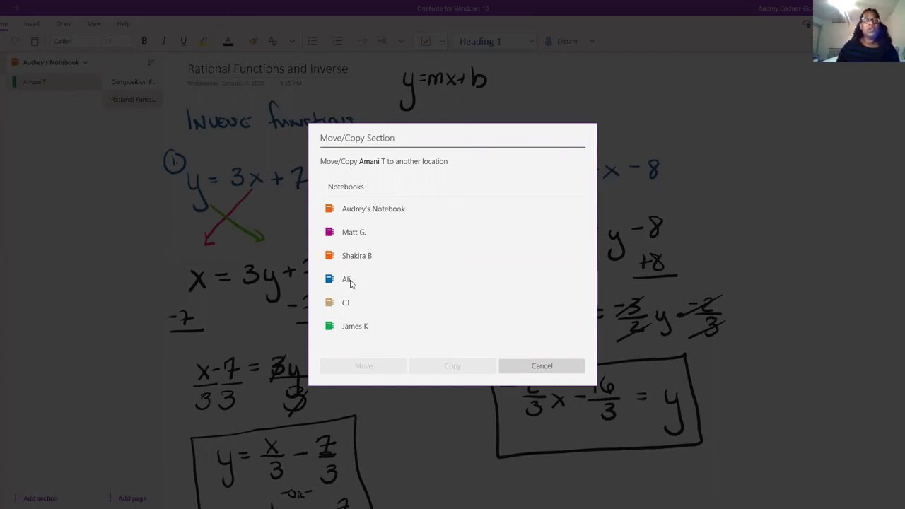
scroll(417, 263, down, 1)
scroll(417, 263, down, 6)
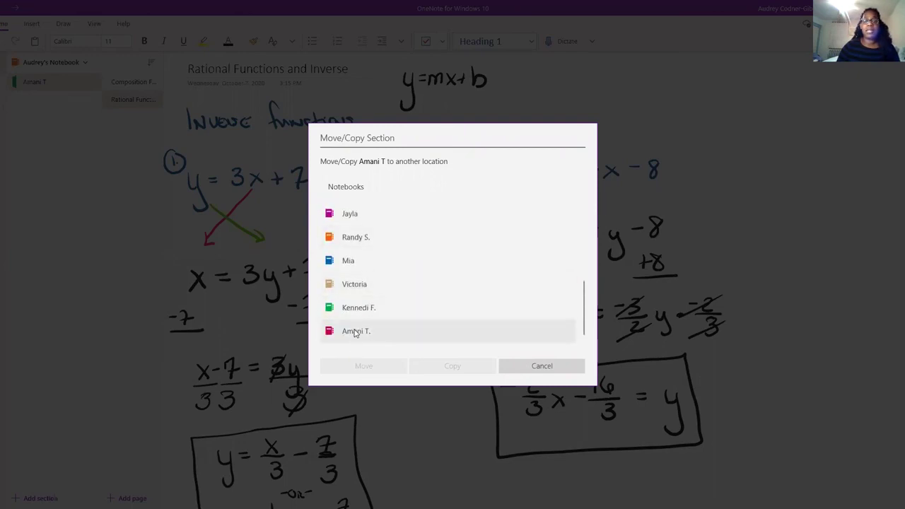
click(355, 332)
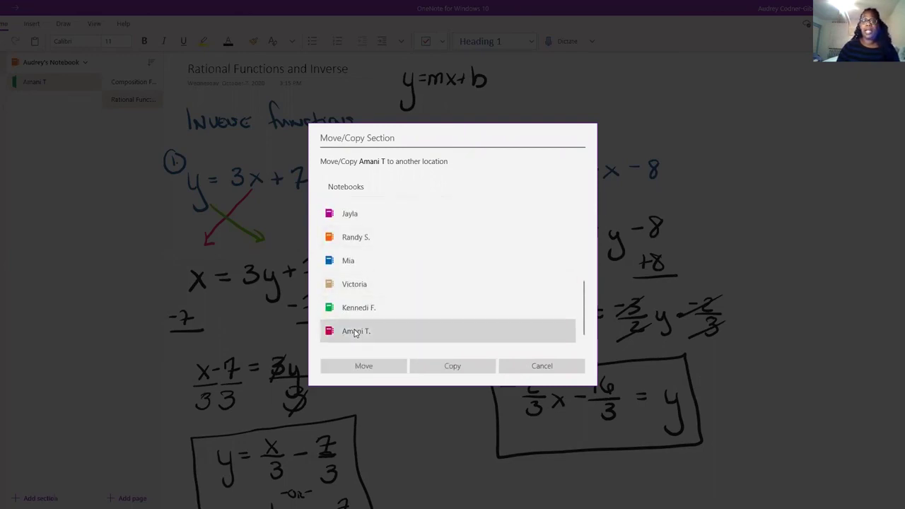
click(368, 367)
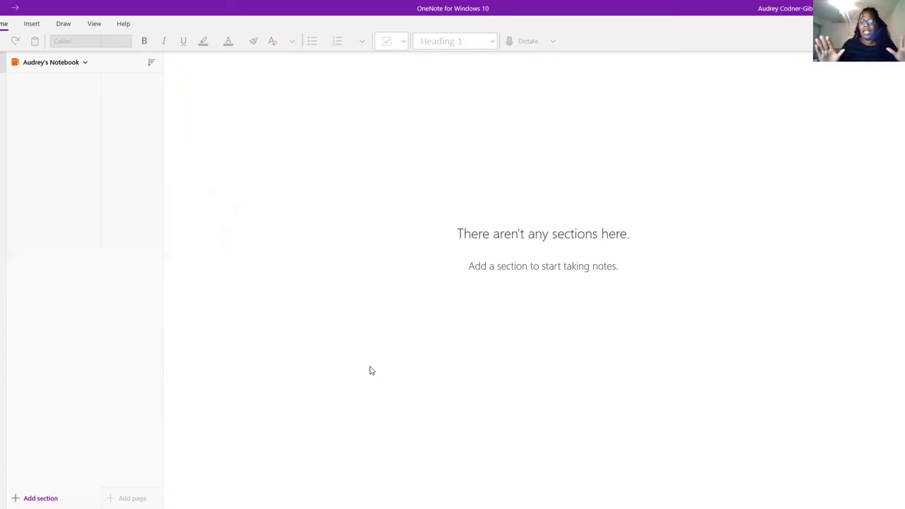
- Open the student's own notebook and review the Rational Functions and Inverse page in the moved section
click(84, 64)
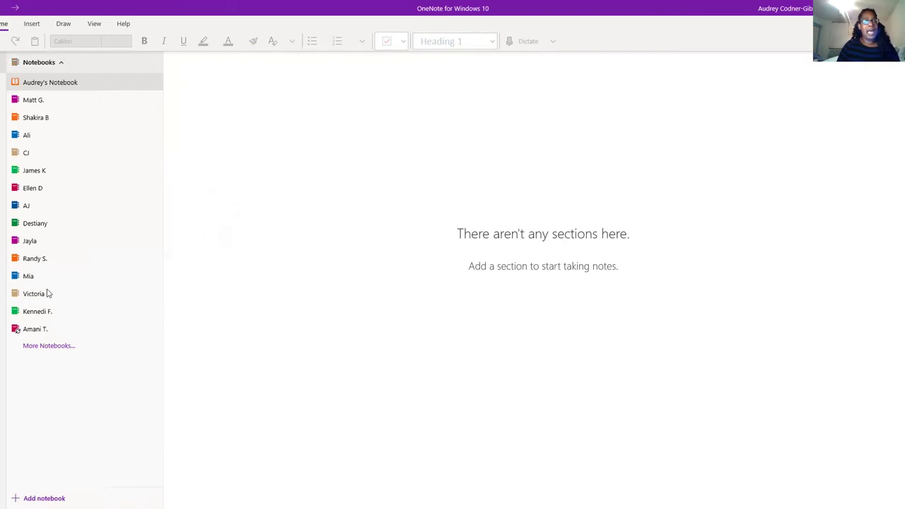
click(36, 329)
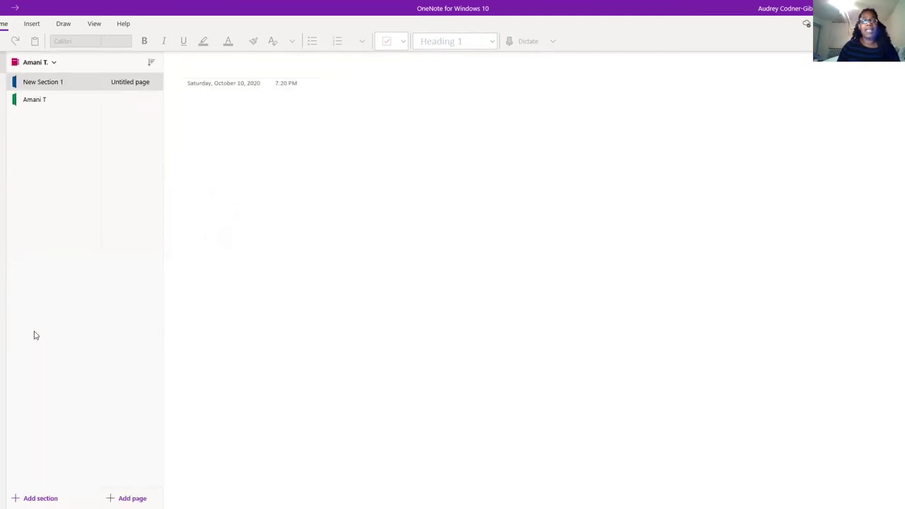
click(42, 103)
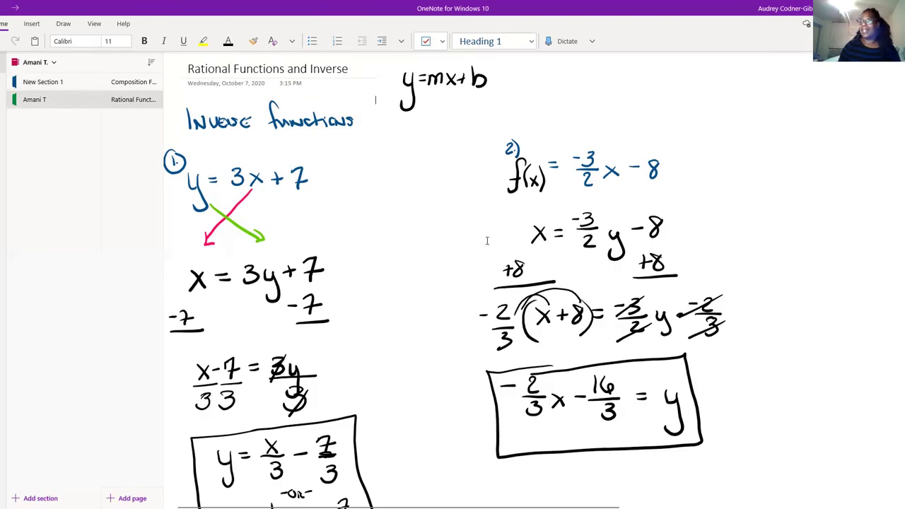
scroll(493, 208, down, 15)
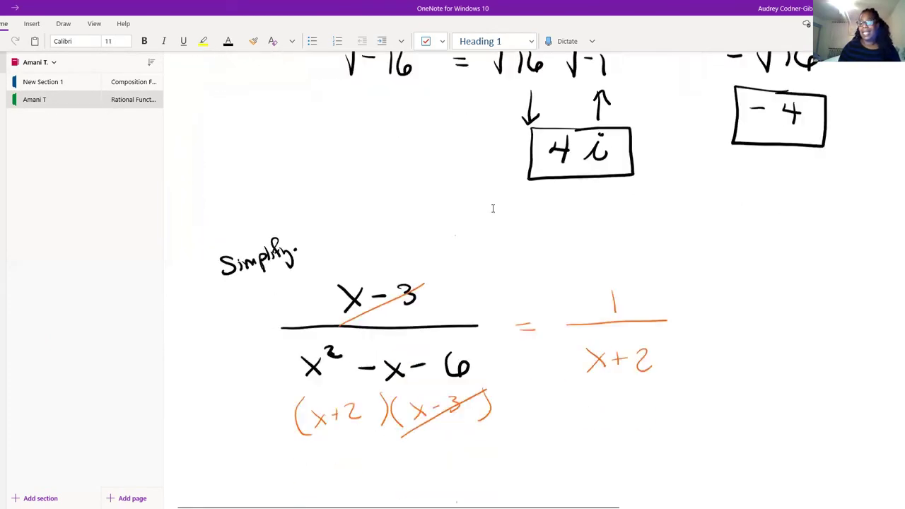
scroll(492, 209, down, 15)
scroll(492, 208, up, 6)
scroll(493, 209, up, 20)
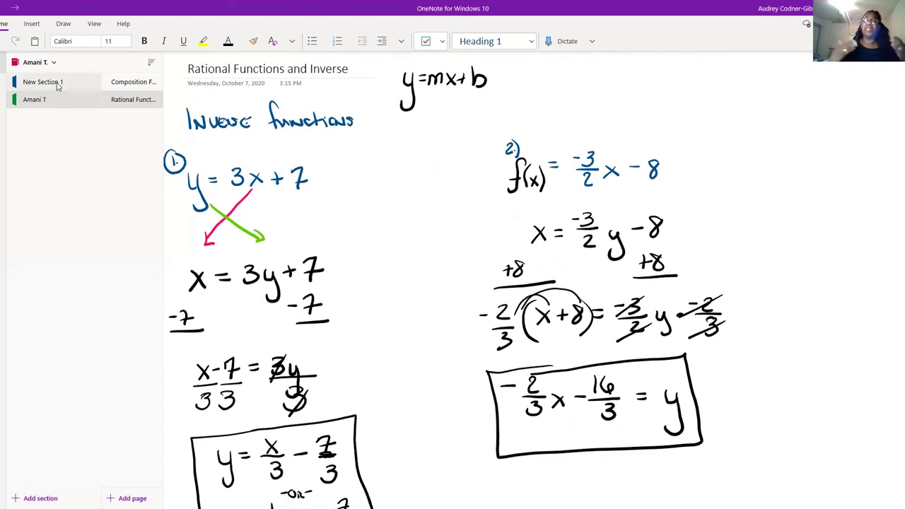
- Reorder the sections to put New Section 1 below the student's section, view its blank page, and open the list of notebooks
drag(57, 86, 55, 112)
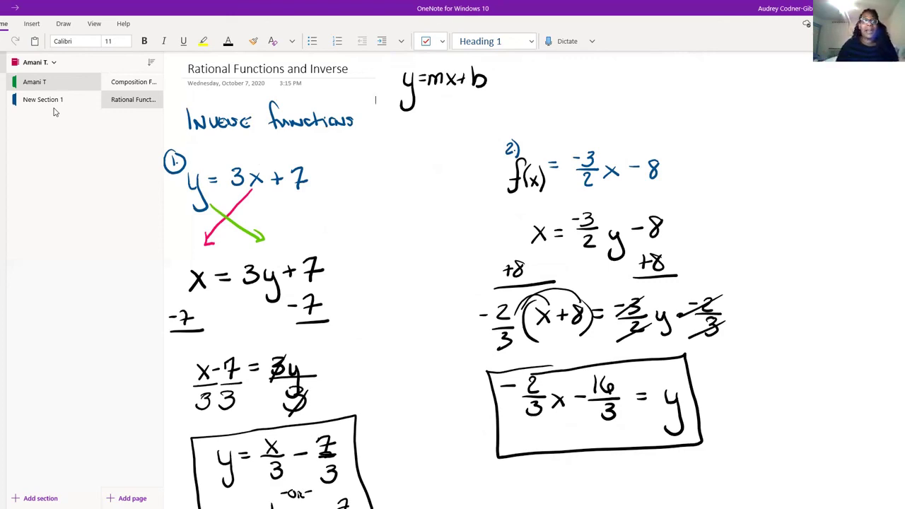
click(53, 103)
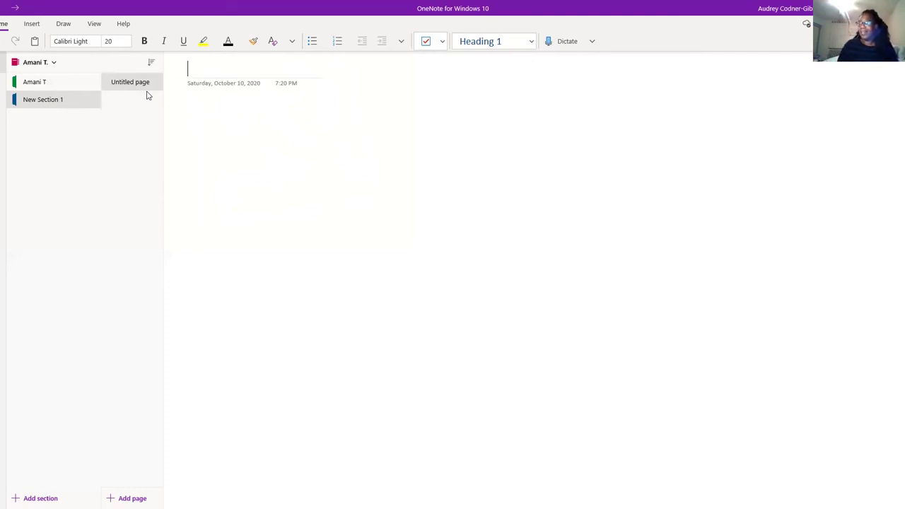
click(53, 62)
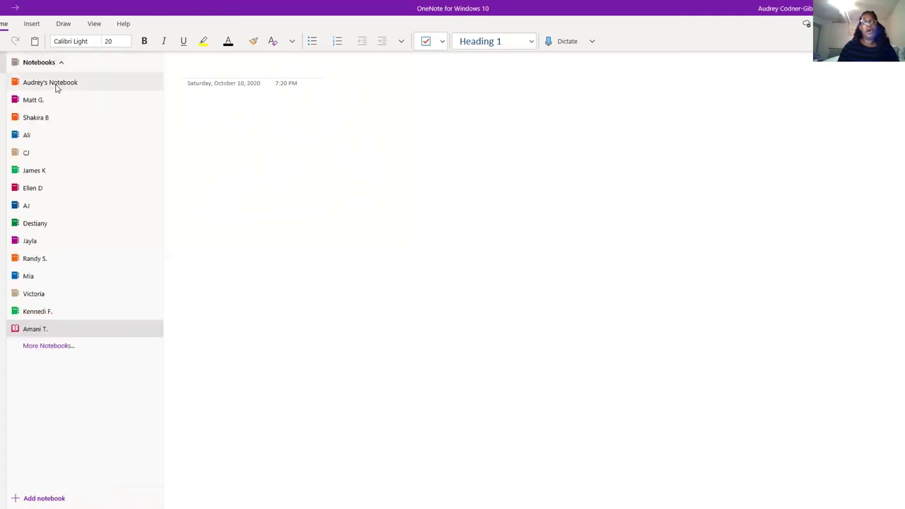